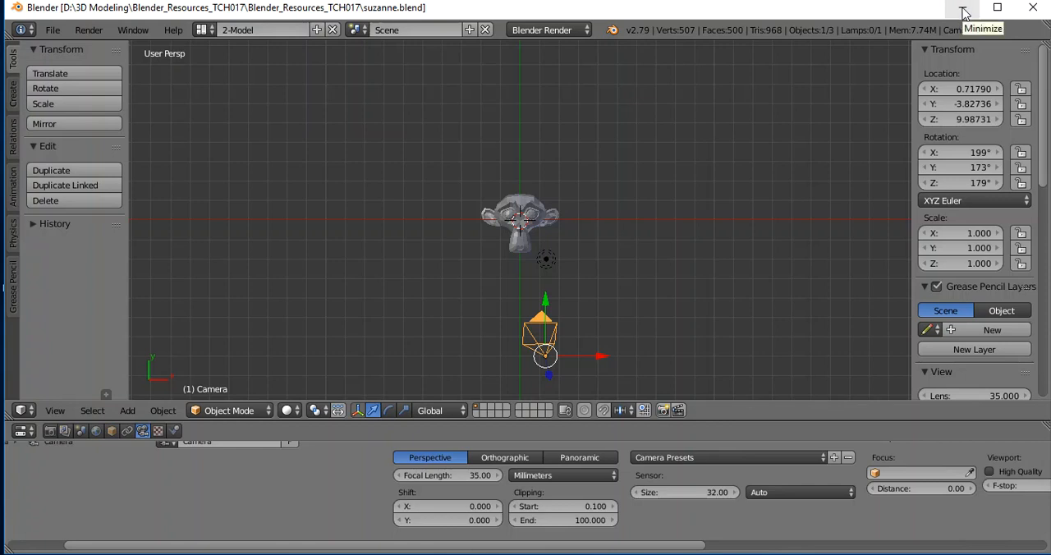
Put away the suzanne.blend window and launch a fresh Blender session with the default scene, dismissing its splash screen.
left_click(1032, 8)
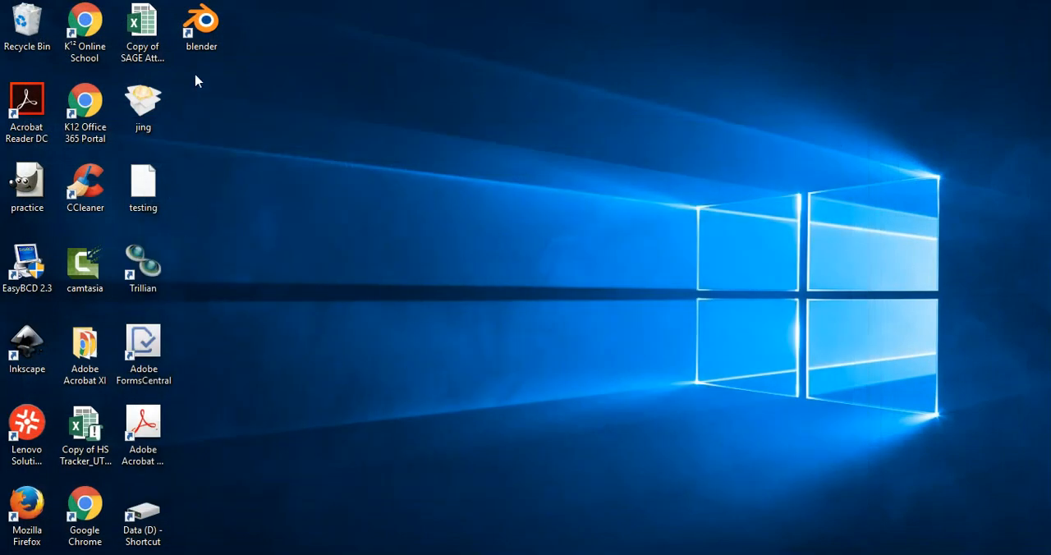
double_click(202, 29)
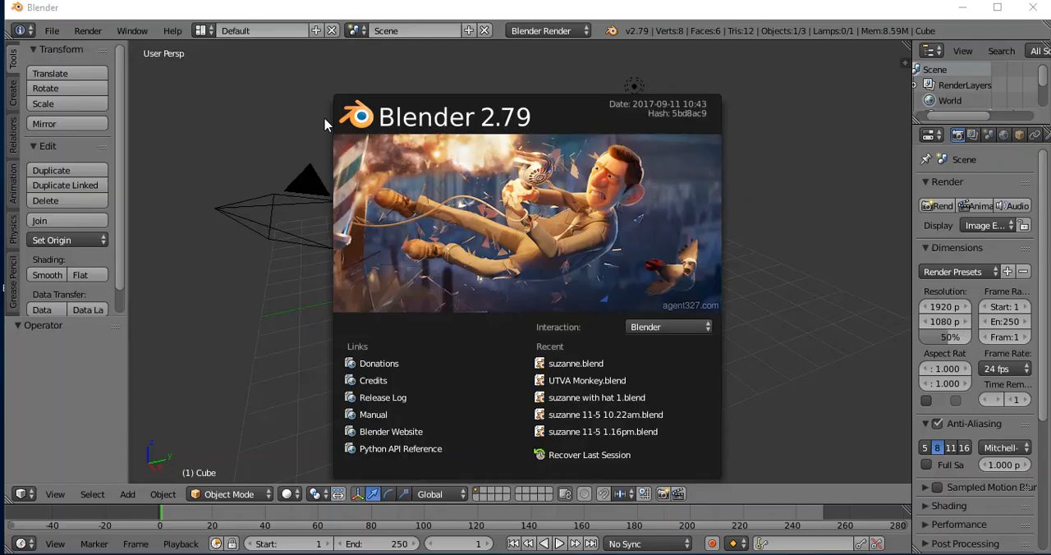
left_click(192, 134)
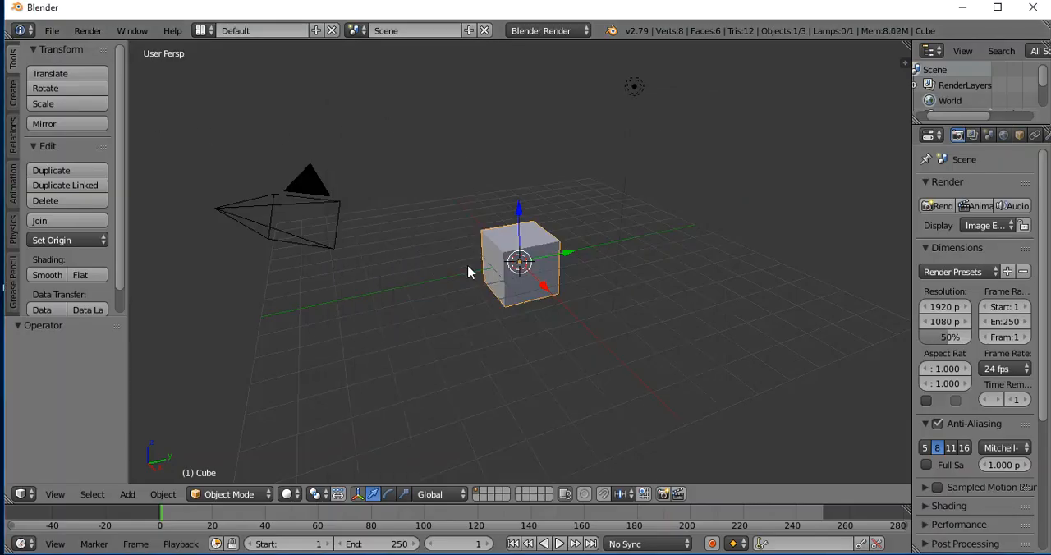
Delete the default cube from the scene.
scroll(668, 294, "down", 2)
scroll(668, 294, "up", 5)
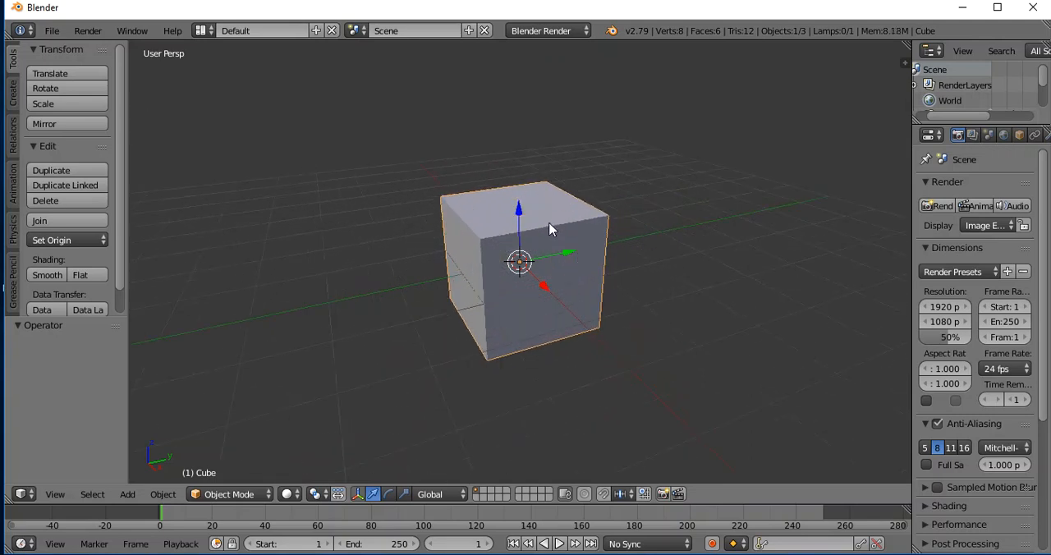
key("x")
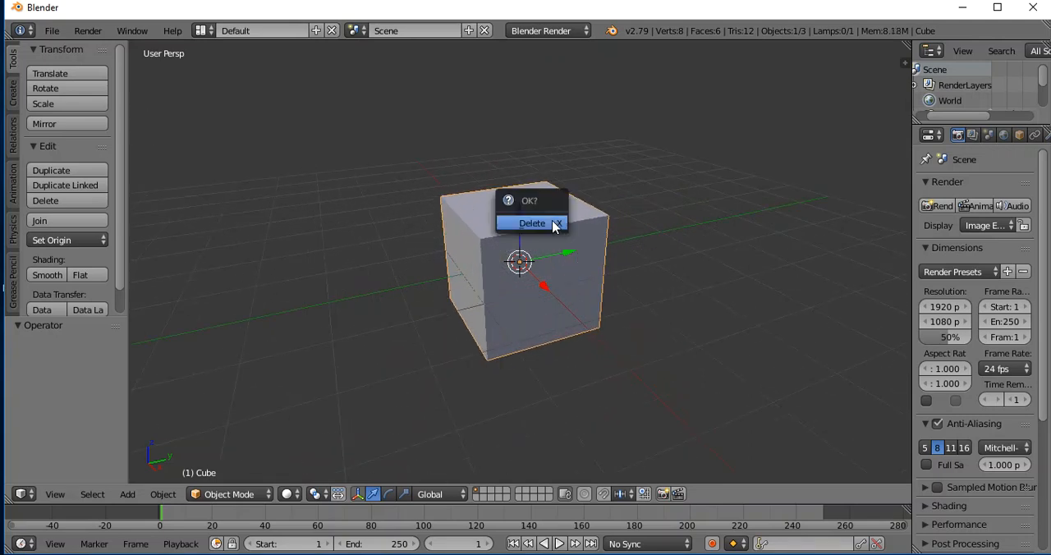
left_click(519, 230)
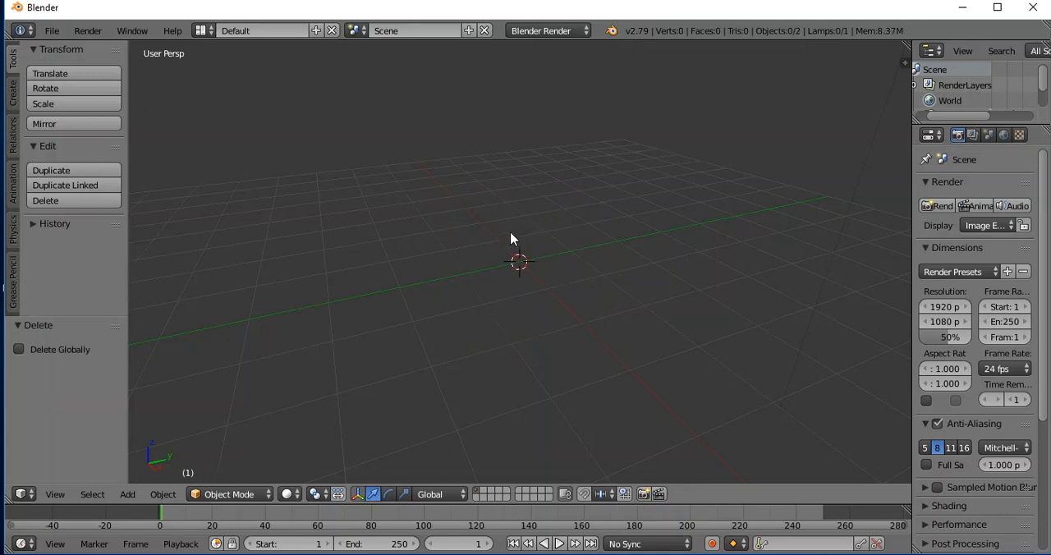
Snap the 3D cursor to the scene center and add a monkey mesh there in top view.
left_click(12, 93)
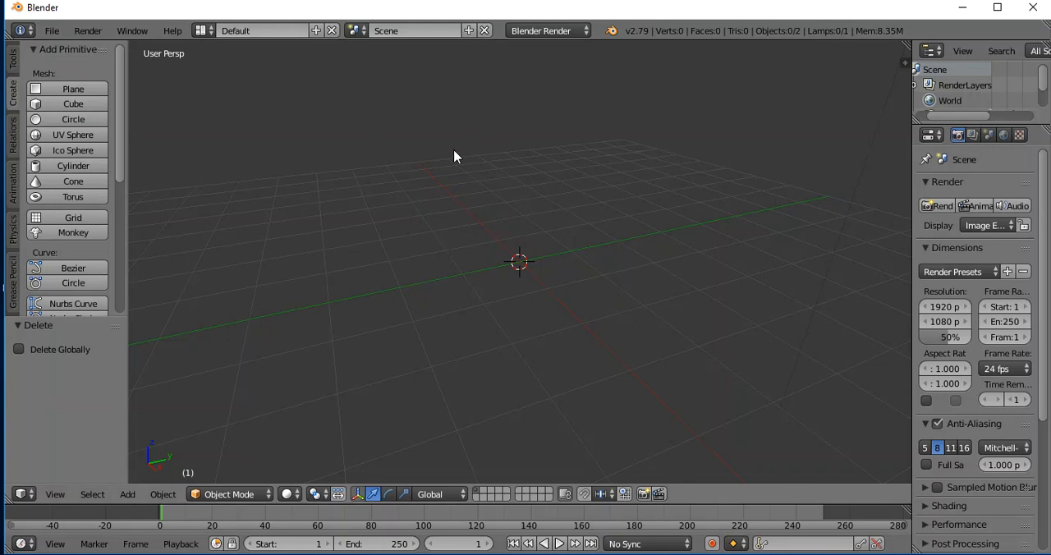
key("KP_7")
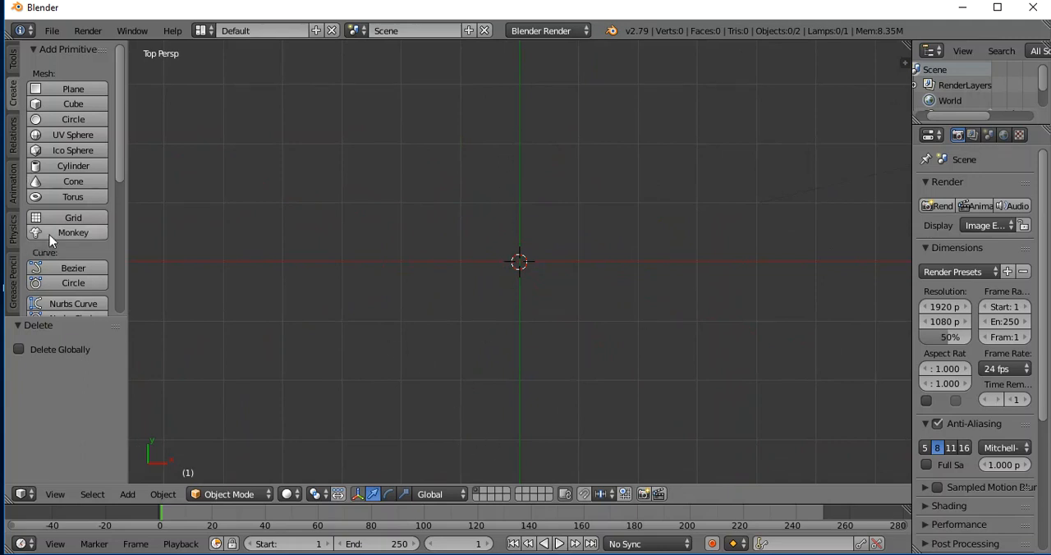
key("shift+s")
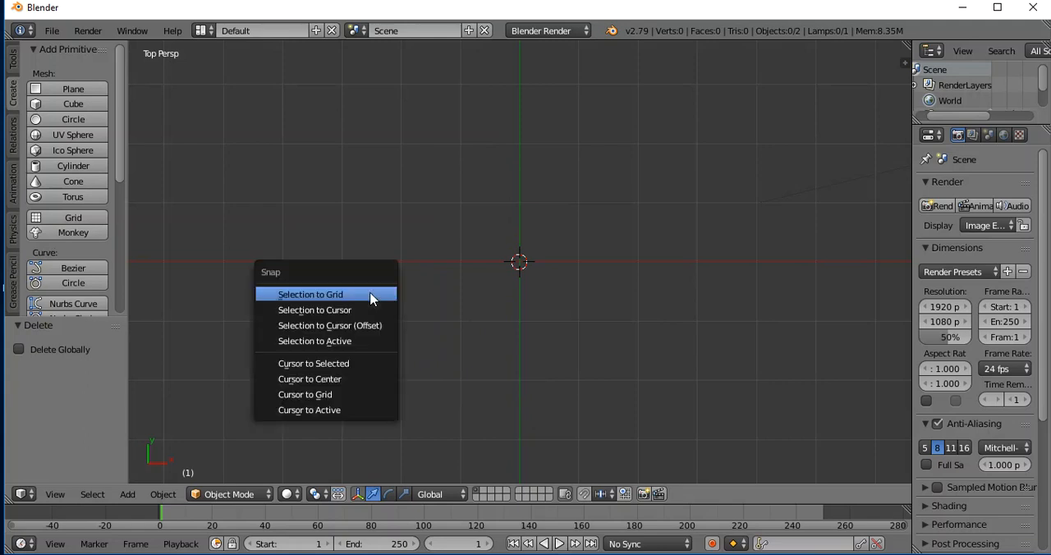
left_click(335, 382)
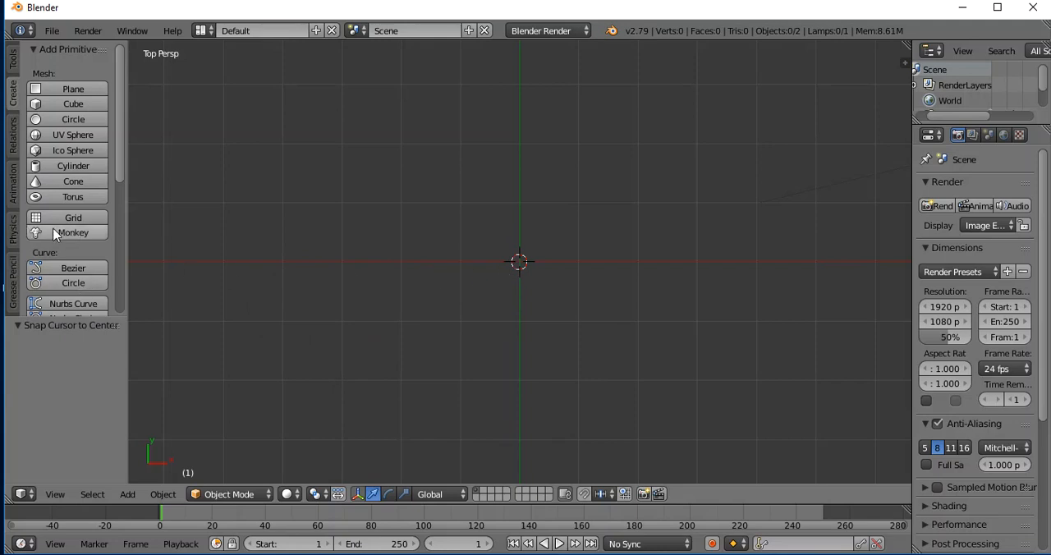
left_click(73, 233)
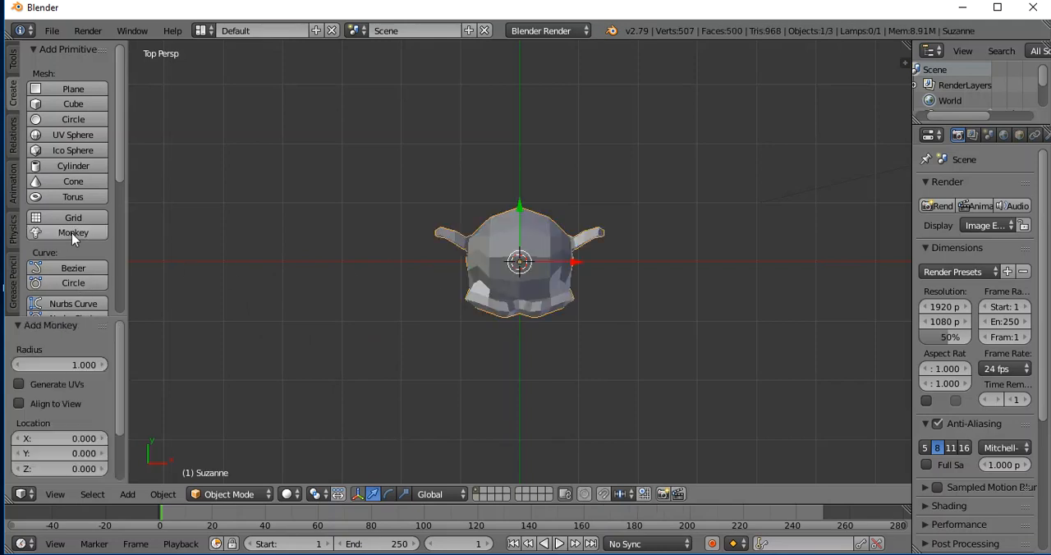
In front view, add a cylinder and raise it about 1.83 along Z so it sits on the monkey's head.
middle_click_drag(608, 340, 606, 220)
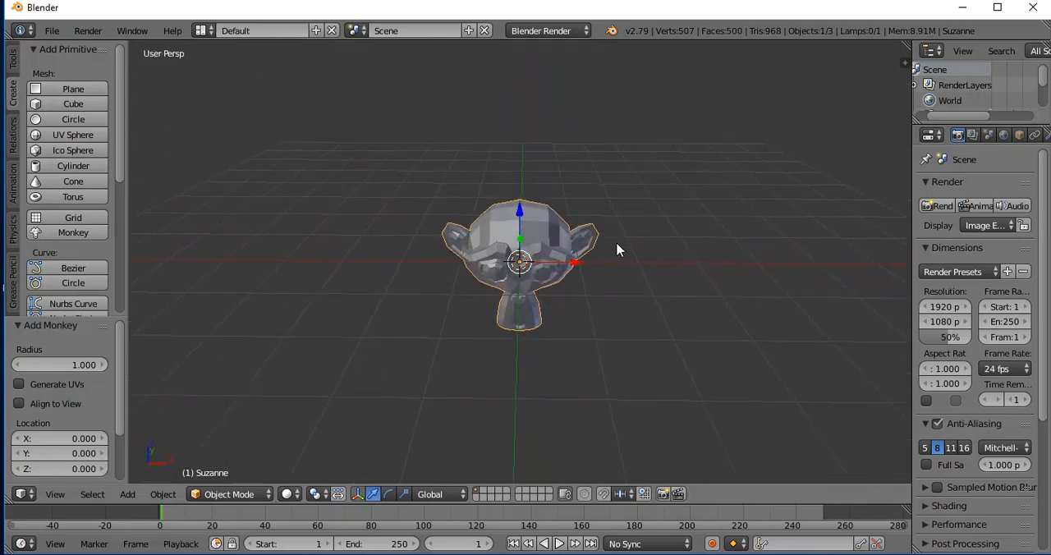
key("KP_1")
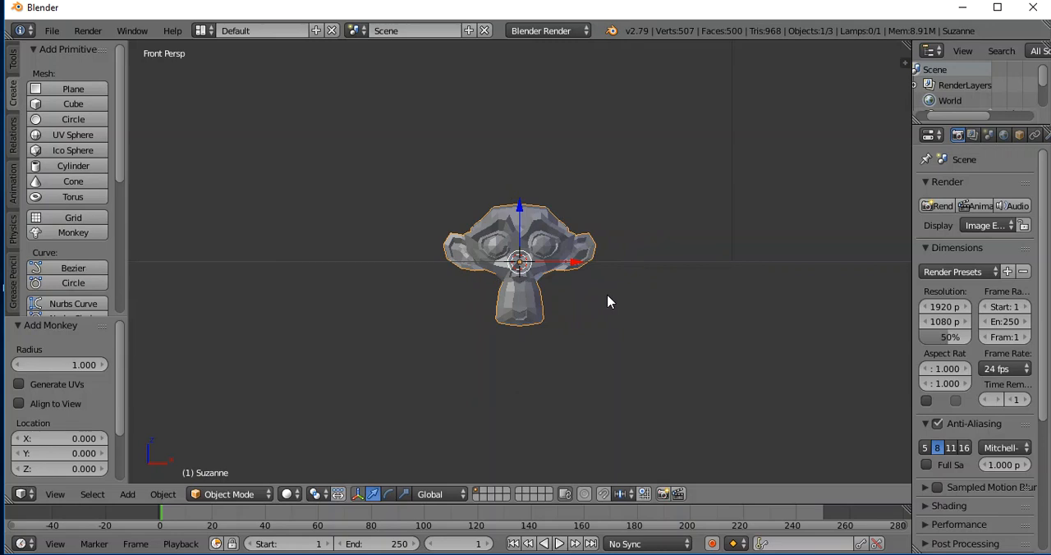
key("KP_7")
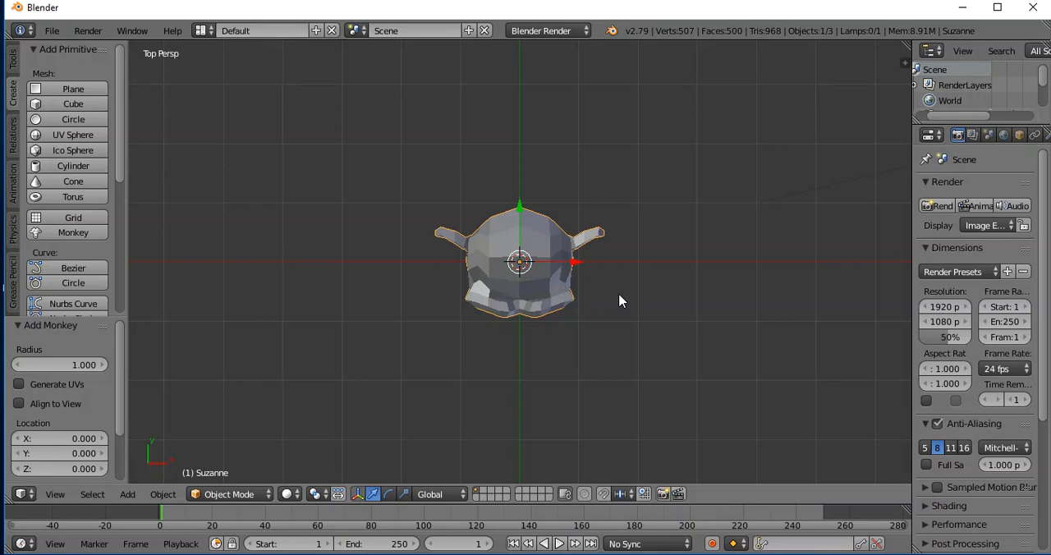
key("KP_1")
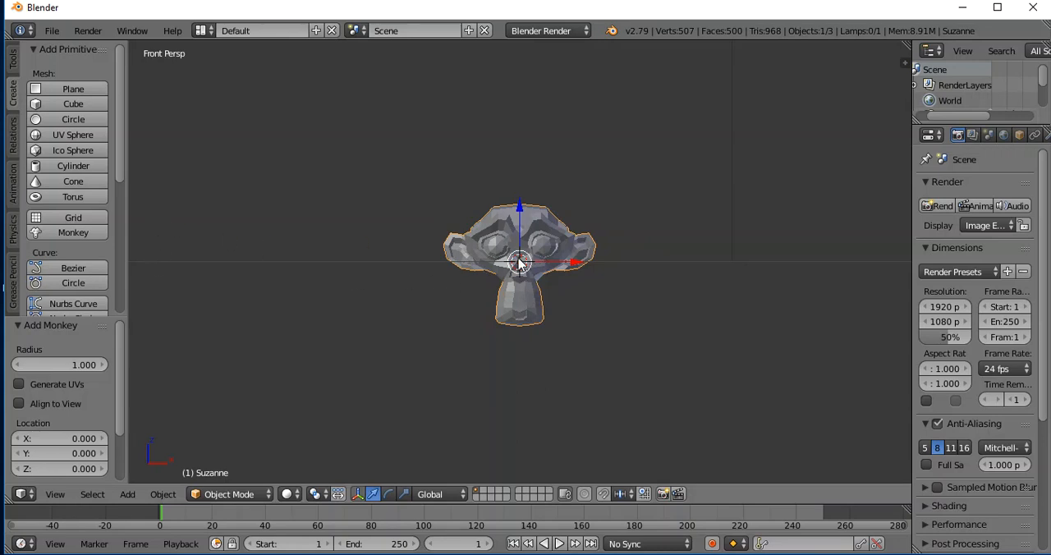
left_click(74, 166)
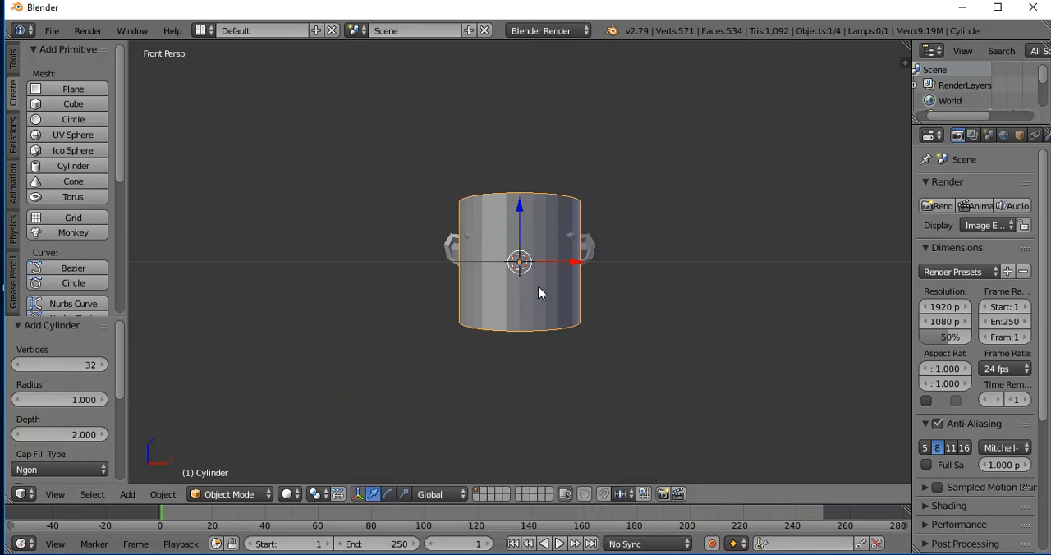
left_click_drag(519, 212, 515, 99)
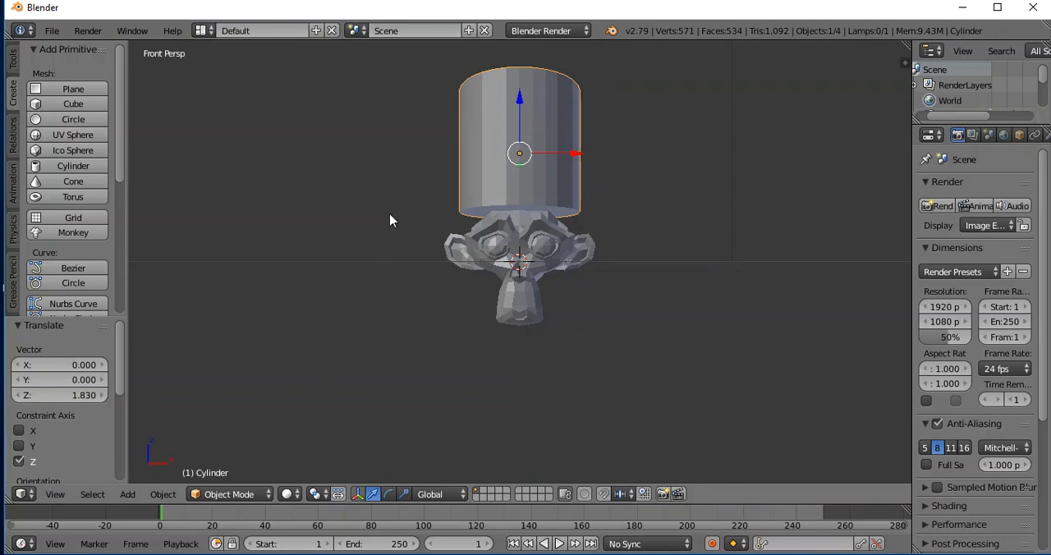
Add a second cylinder, scaling it about 1.61 along X and about -0.07 along Z into a flat disc.
left_click(69, 166)
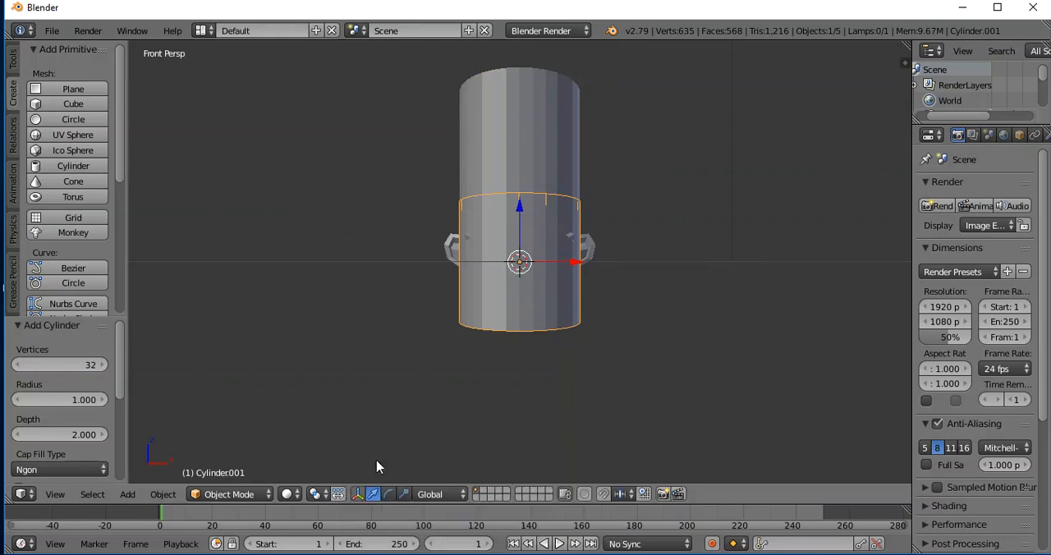
left_click(403, 493)
left_click_drag(574, 263, 611, 264)
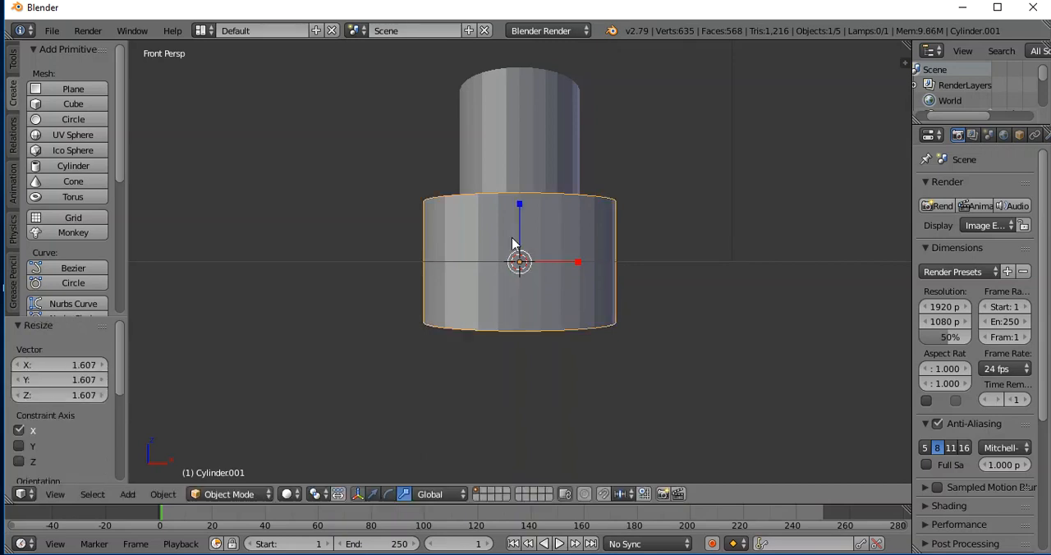
left_click_drag(520, 209, 526, 268)
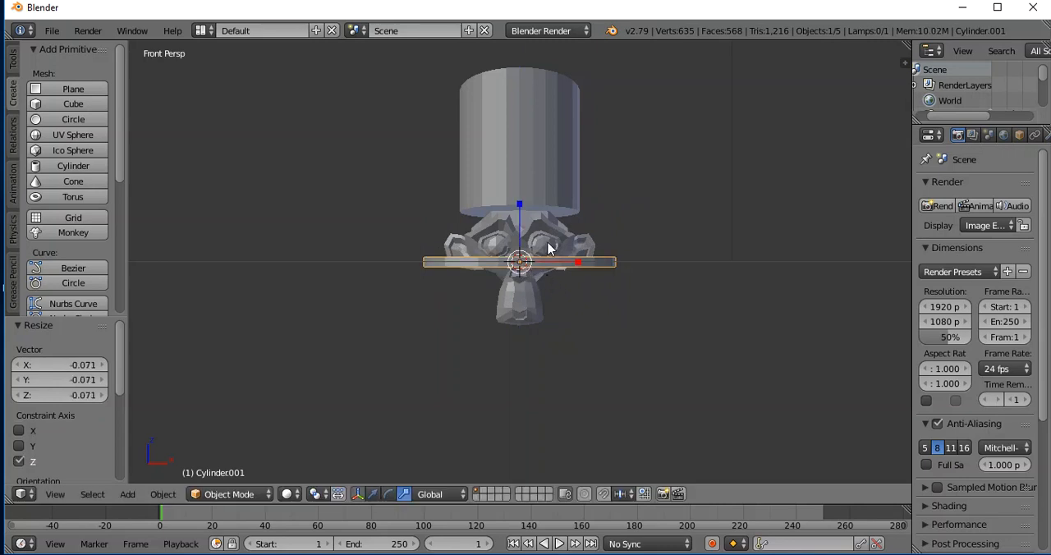
Move the disc up about 0.86 to the base of the upper cylinder and scale it about 1.45 along Y.
key("g")
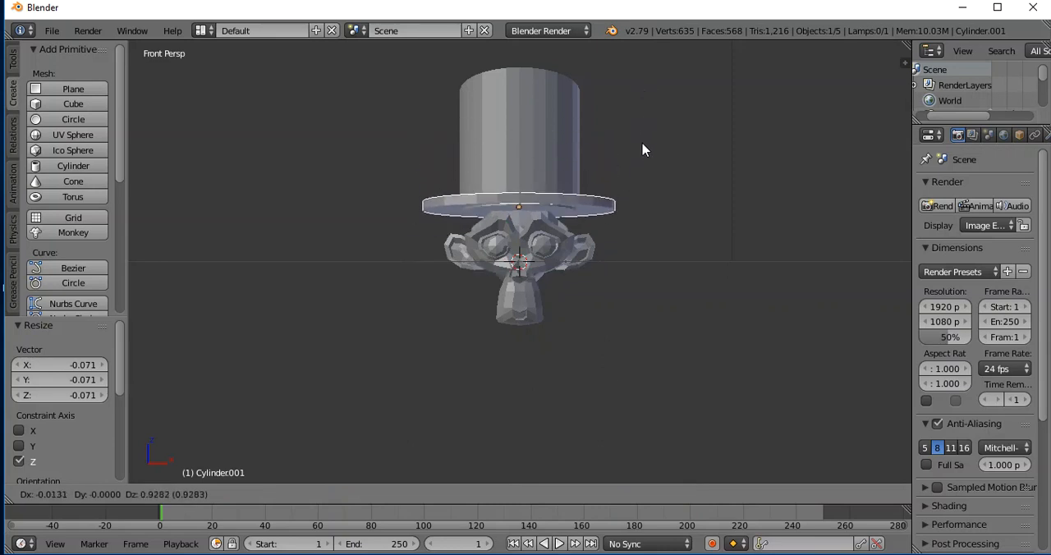
left_click(643, 151)
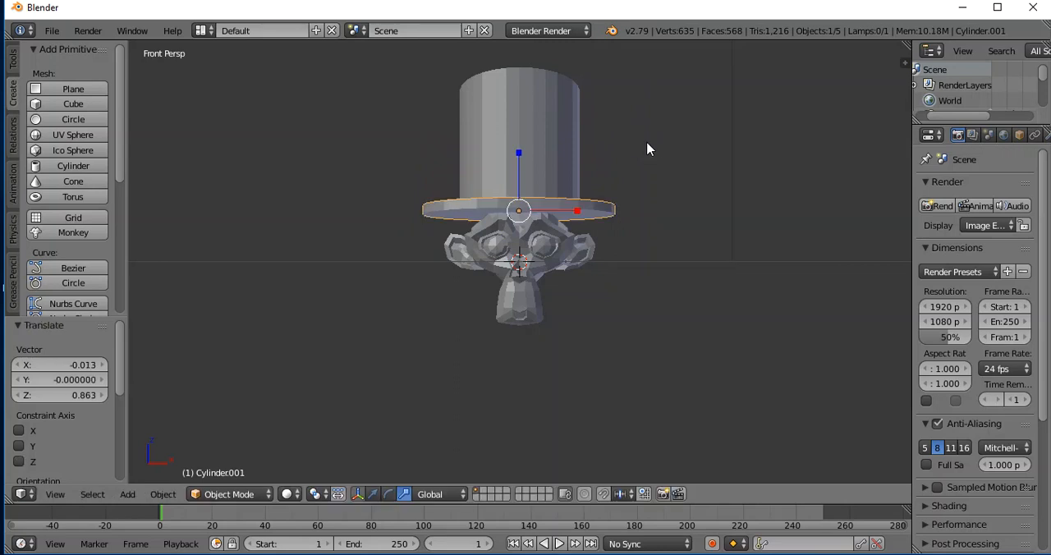
middle_click_drag(633, 144, 630, 322)
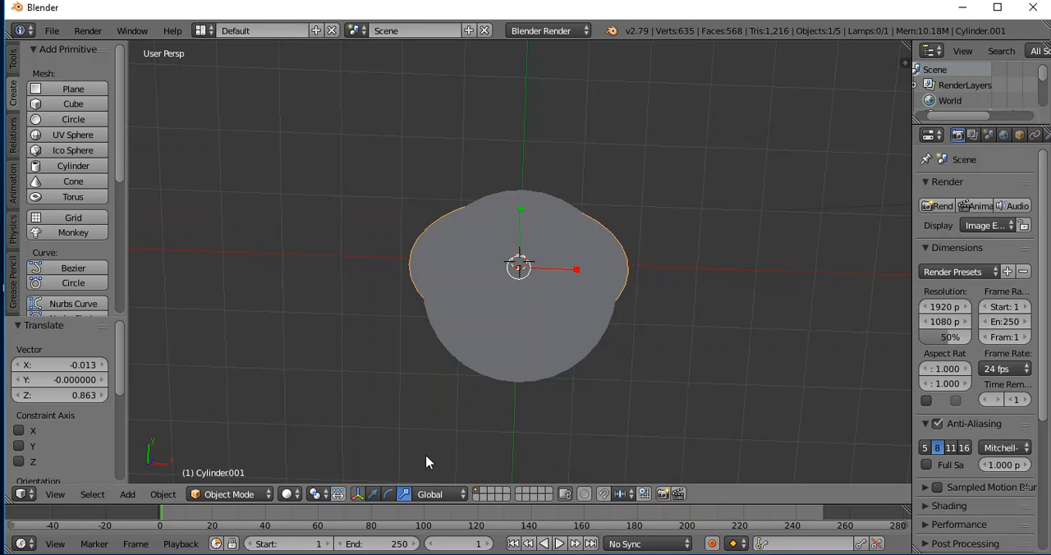
key("s")
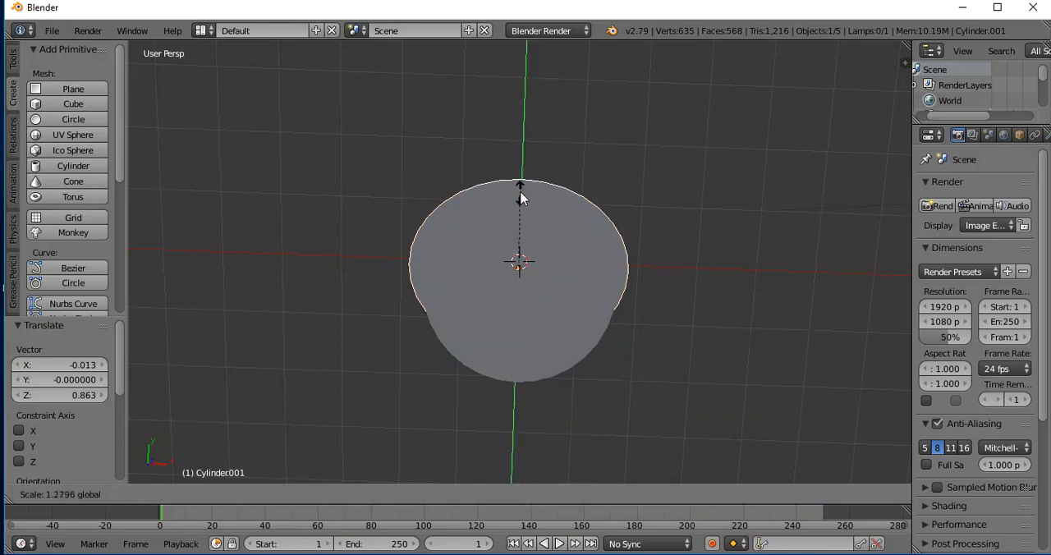
left_click(517, 183)
middle_click_drag(659, 250, 657, 241)
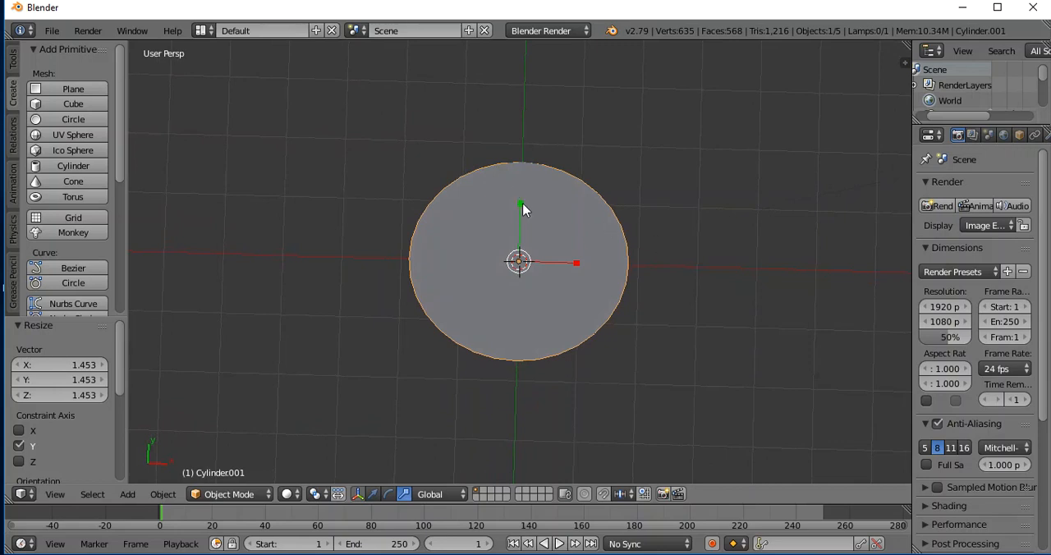
Join the upper cylinder and the brim disc into a single hat object.
middle_click_drag(709, 206, 595, 362)
scroll(769, 283, "up", 1)
scroll(770, 283, "down", 3)
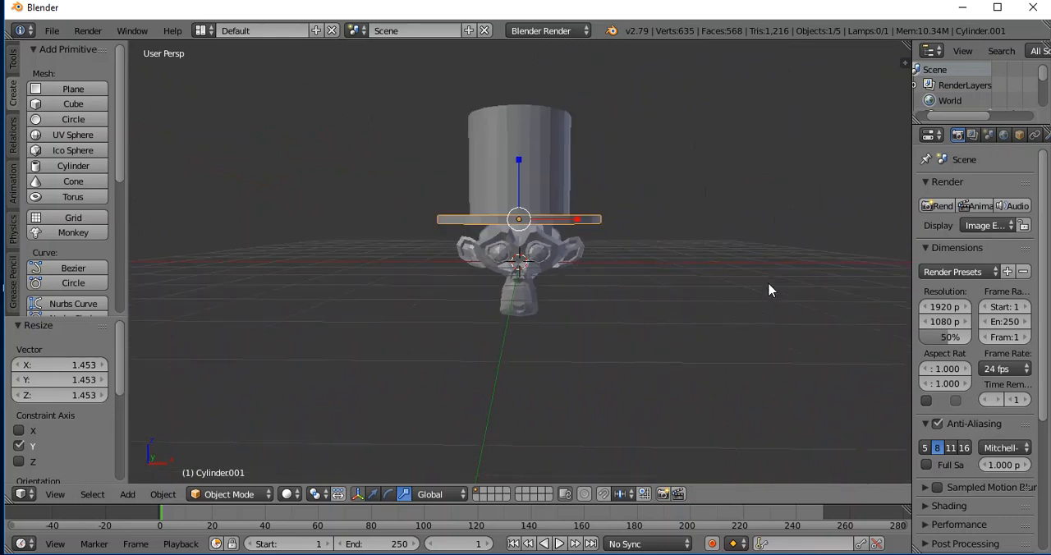
middle_click_drag(675, 275, 674, 278)
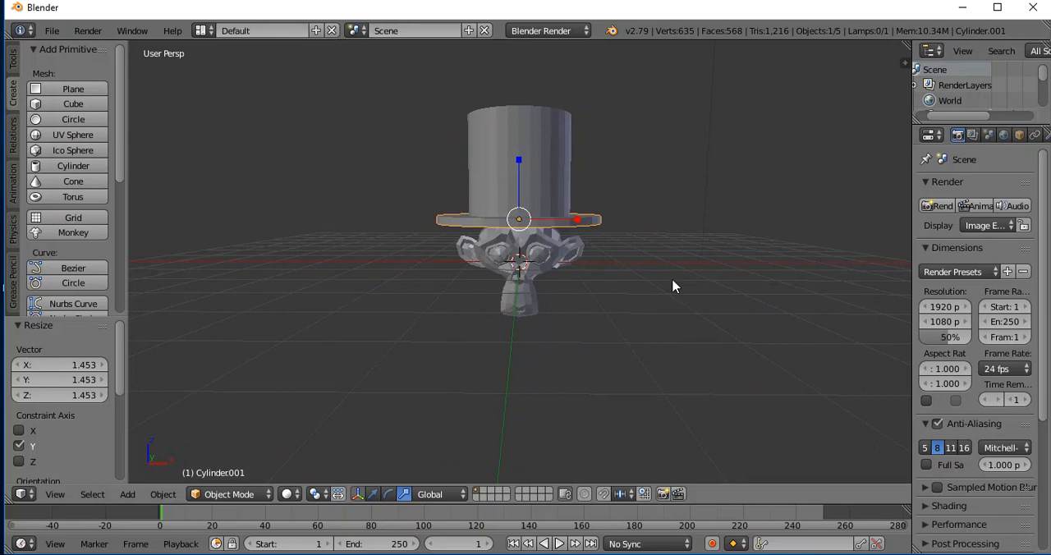
right_click(483, 168, "shift")
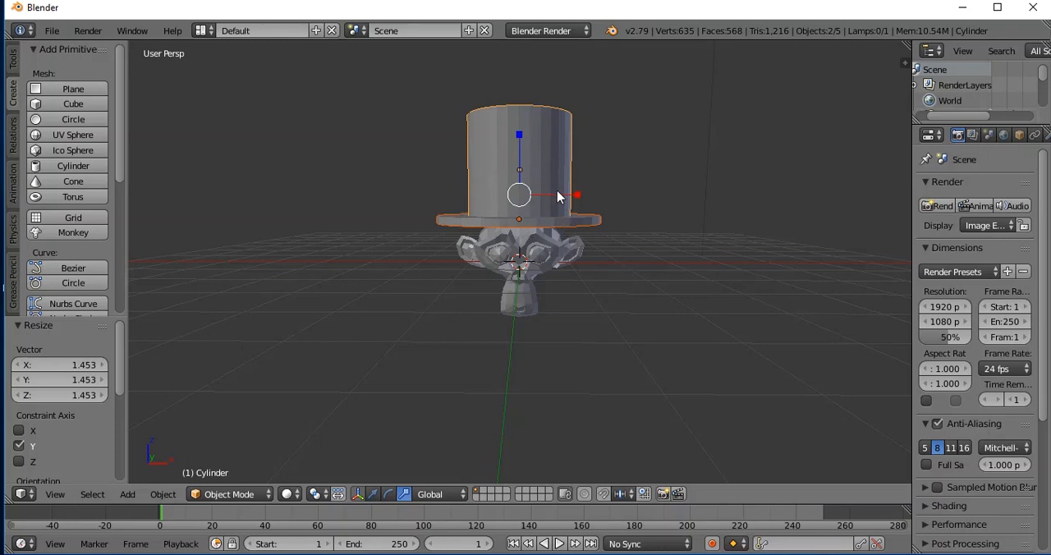
left_click(13, 65)
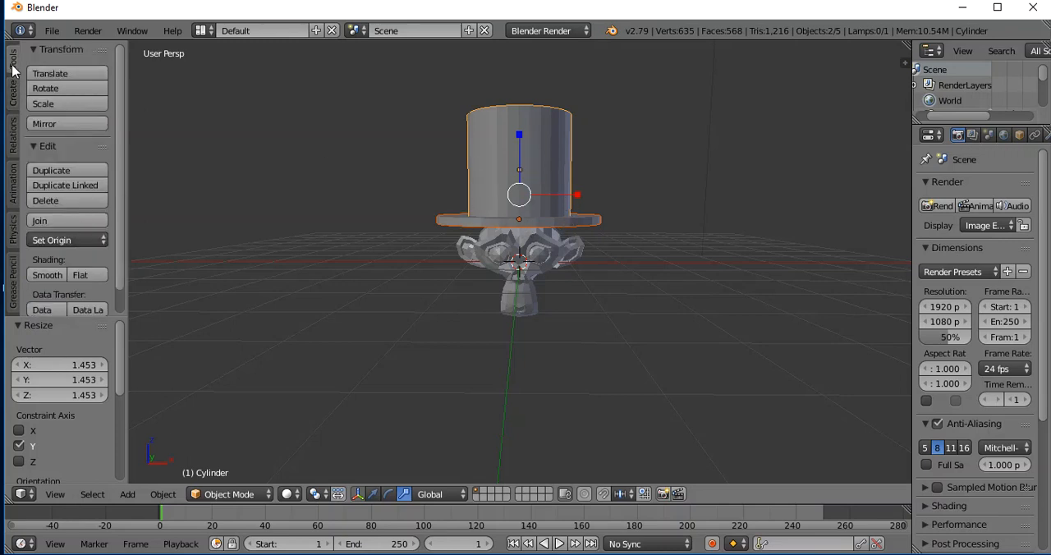
left_click(56, 218)
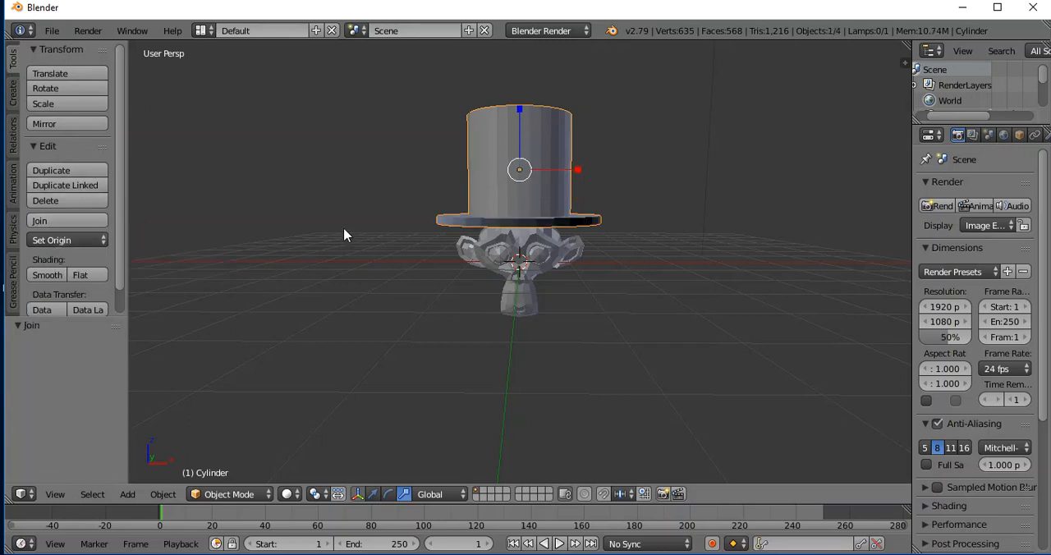
Tilt the hat on the monkey's head by rotating it about -6.7° in the view plane.
key("g")
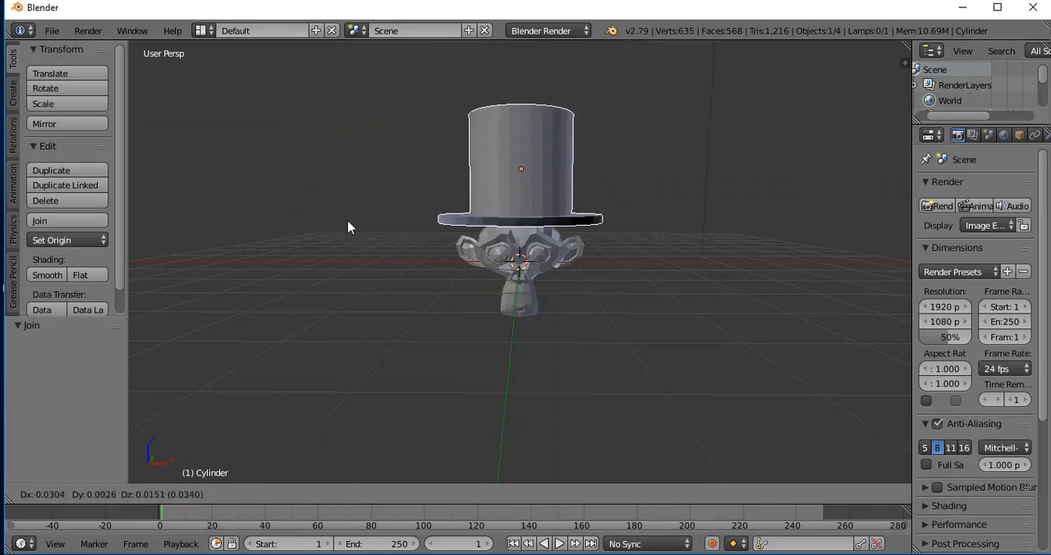
key("r")
key("r")
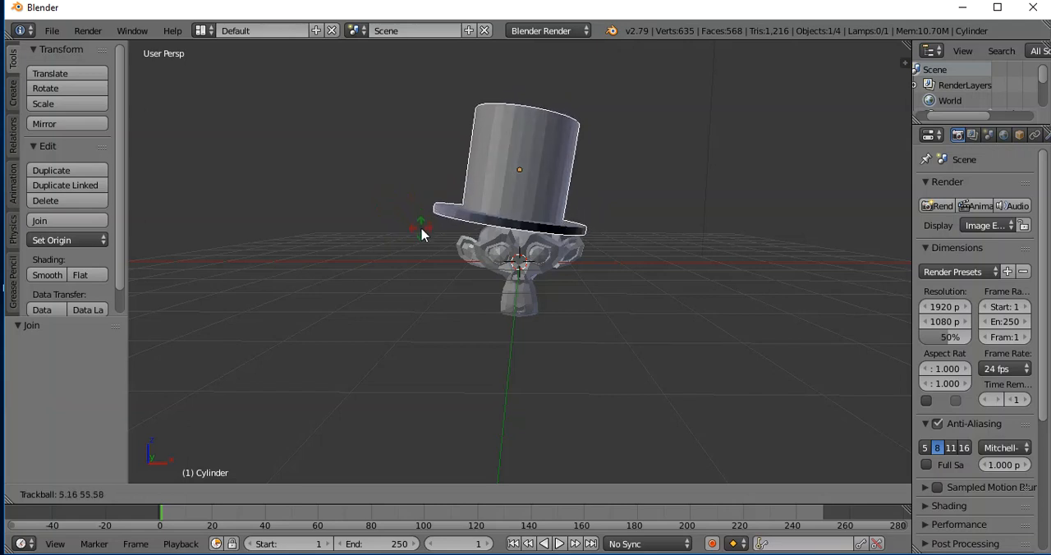
key("r")
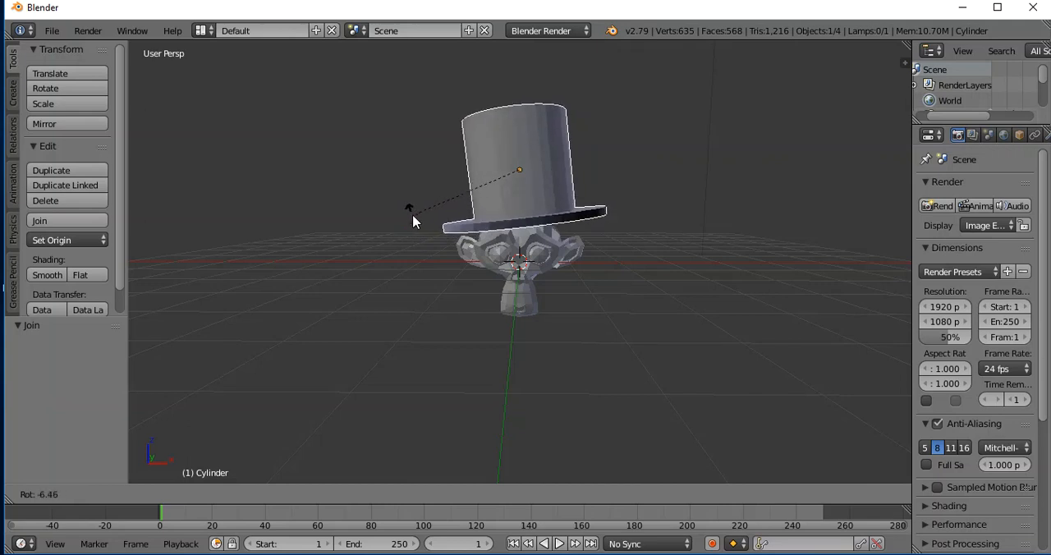
left_click(412, 215)
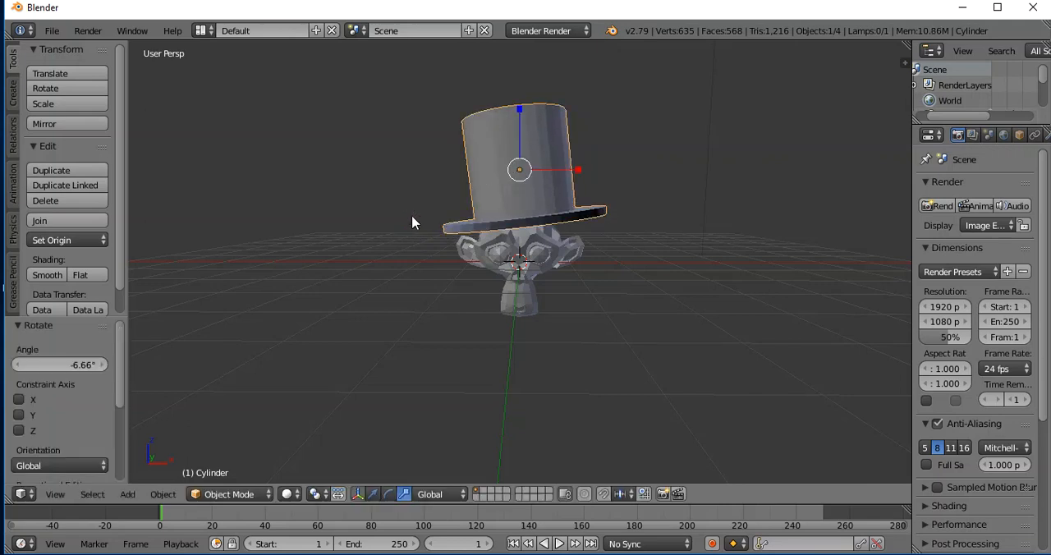
scroll(666, 219, "up", 1)
mouse_move(656, 243)
middle_mouse_down()
mouse_move(661, 219)
mouse_move(661, 229)
middle_mouse_up()
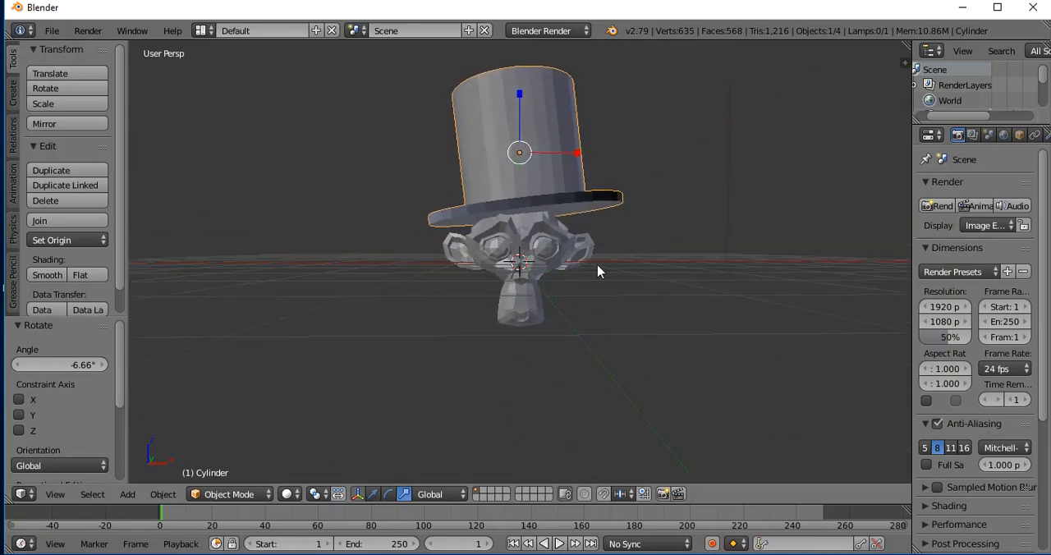
Scale the hat uniformly to about 0.741 and move it about -0.169 in X and -0.272 in Z onto the head.
key("s")
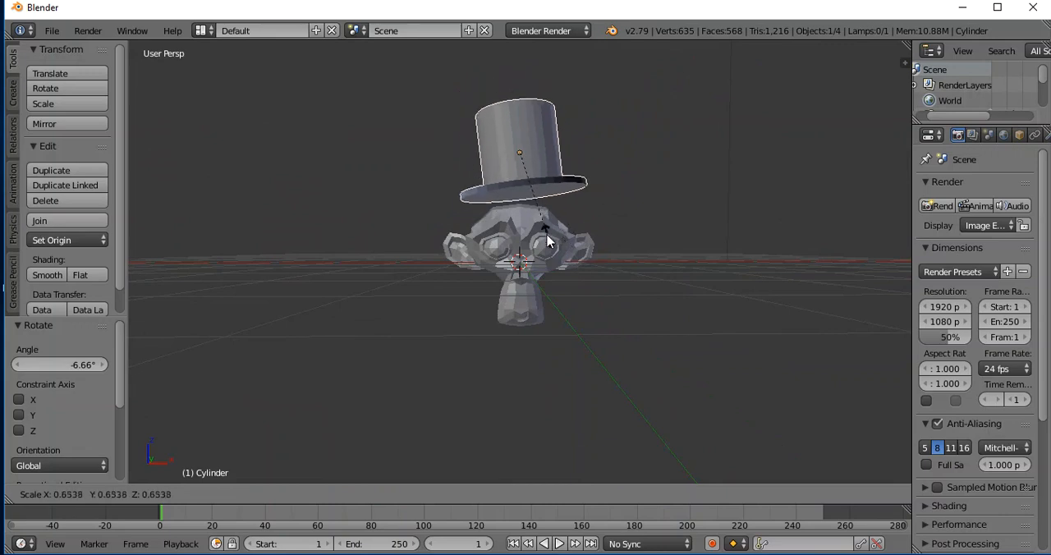
left_click(558, 250)
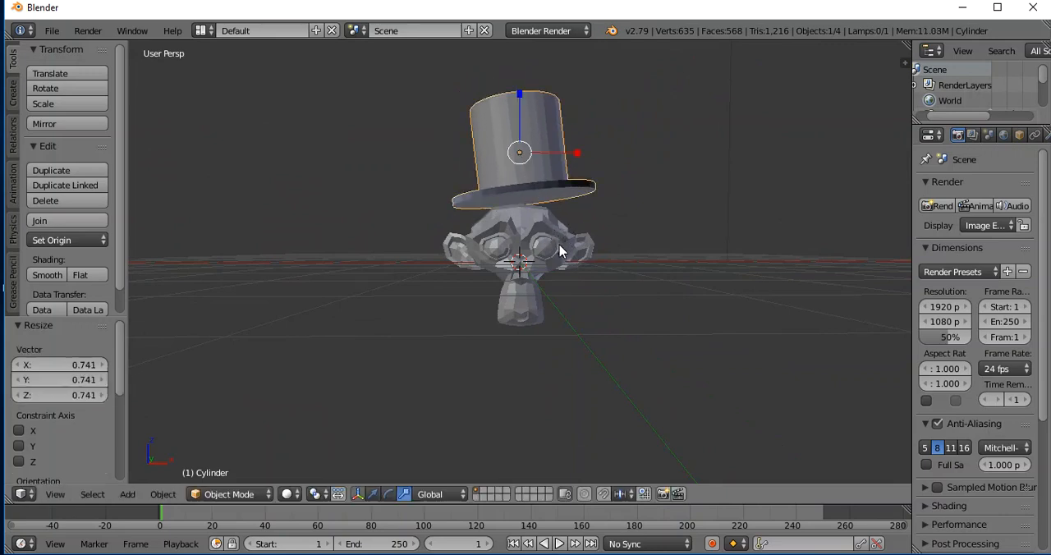
key("g")
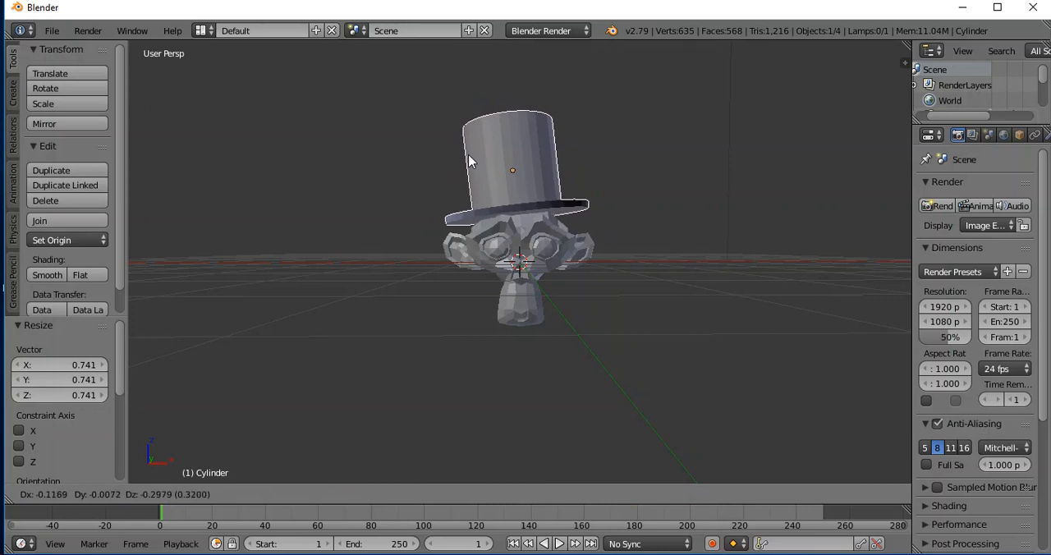
left_click(465, 159)
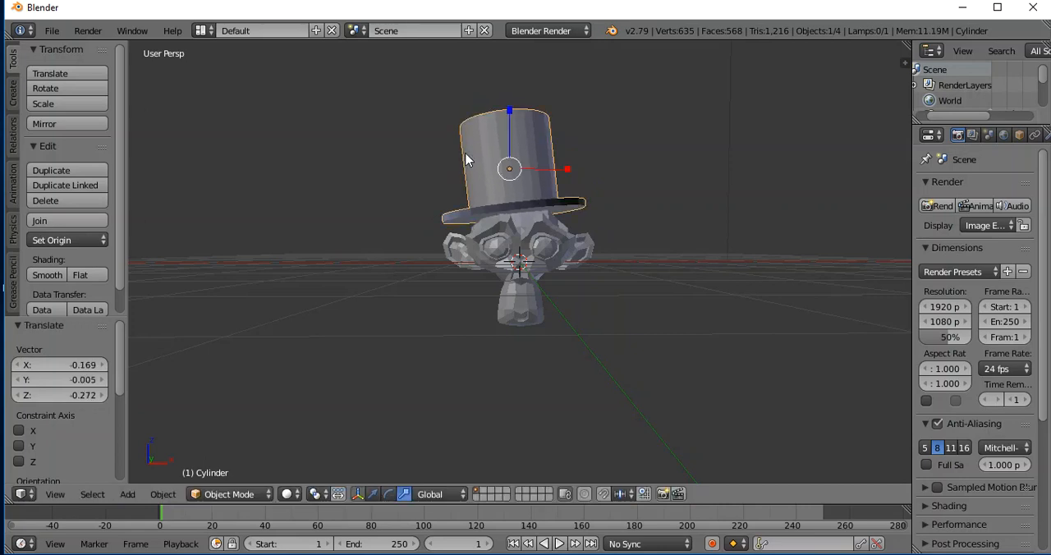
Tilt the hat a further -5.95° or so and shift it about -0.155 in X and -0.052 in Z.
key("r")
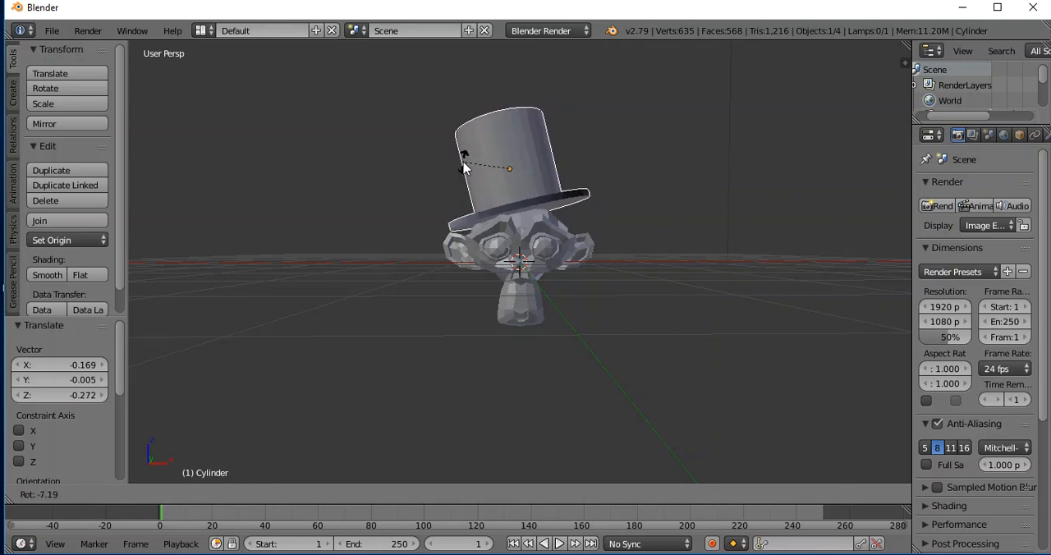
left_click(469, 168)
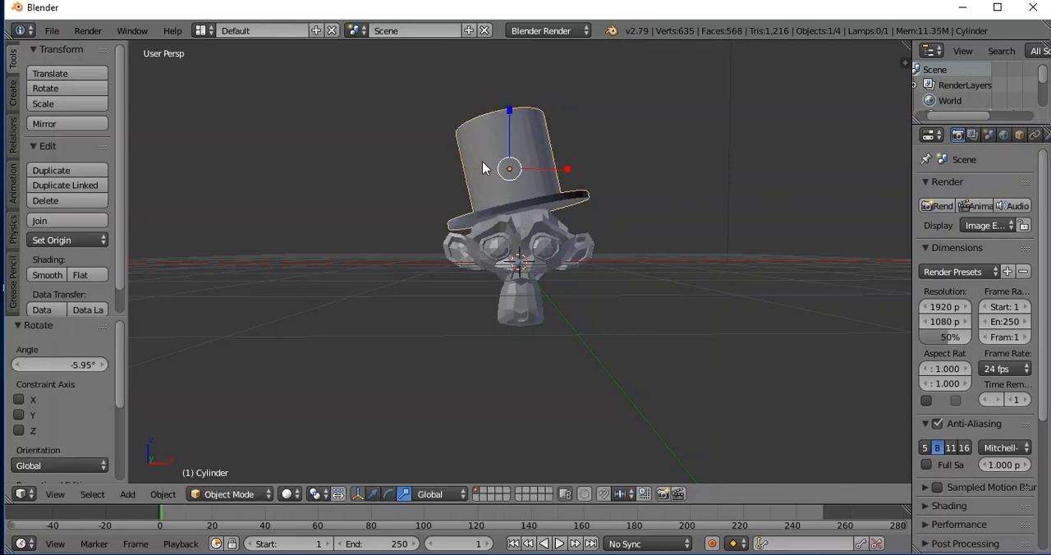
key("g")
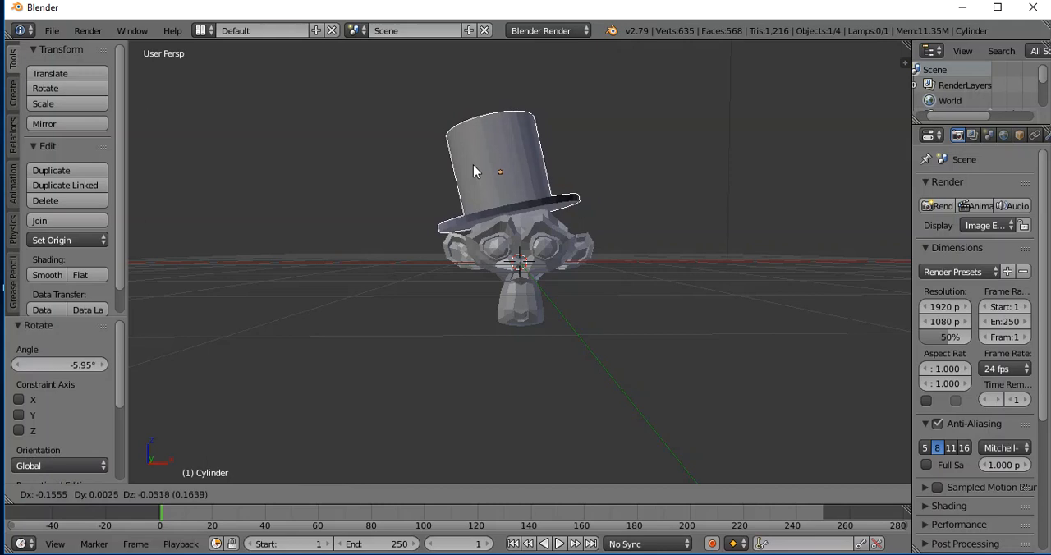
left_click(473, 165)
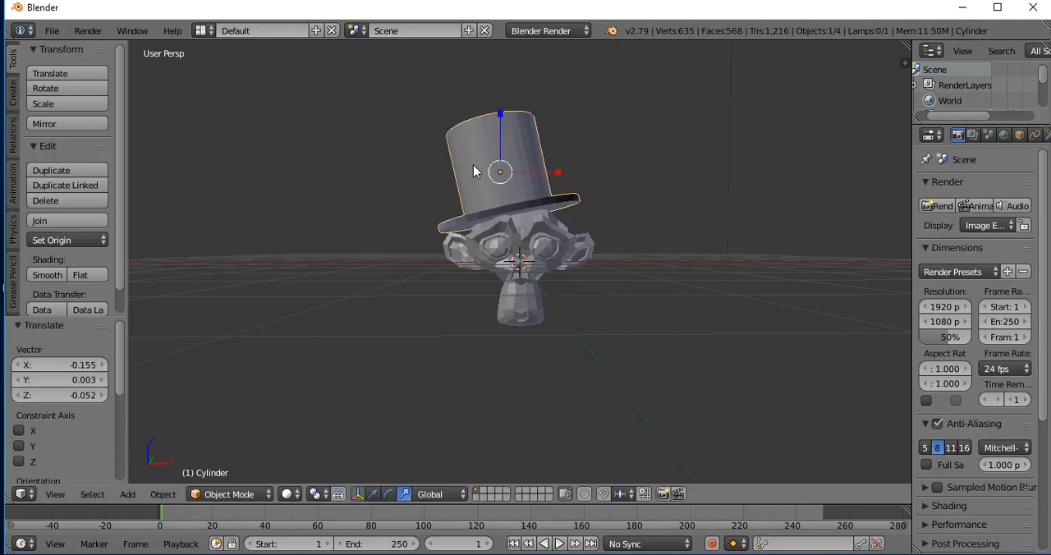
left_click(624, 174)
Apply smooth shading to both the top hat and the monkey head.
mouse_move(626, 206)
middle_mouse_down()
mouse_move(640, 249)
mouse_move(711, 205)
mouse_move(750, 198)
mouse_move(812, 206)
mouse_move(592, 246)
mouse_move(573, 219)
mouse_move(632, 214)
mouse_move(613, 210)
middle_mouse_up()
scroll(624, 212, "up", 1)
left_click(674, 217)
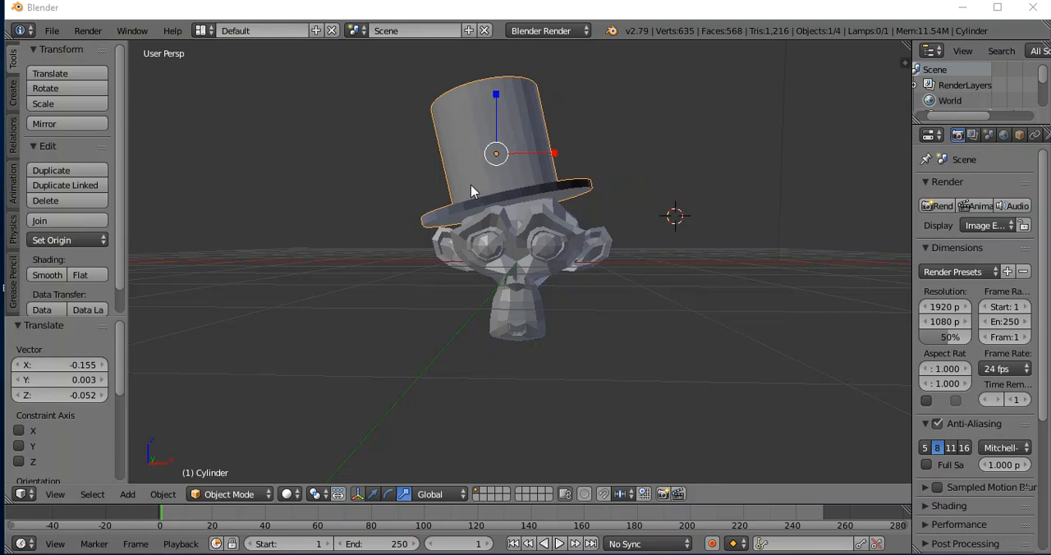
left_click(47, 273)
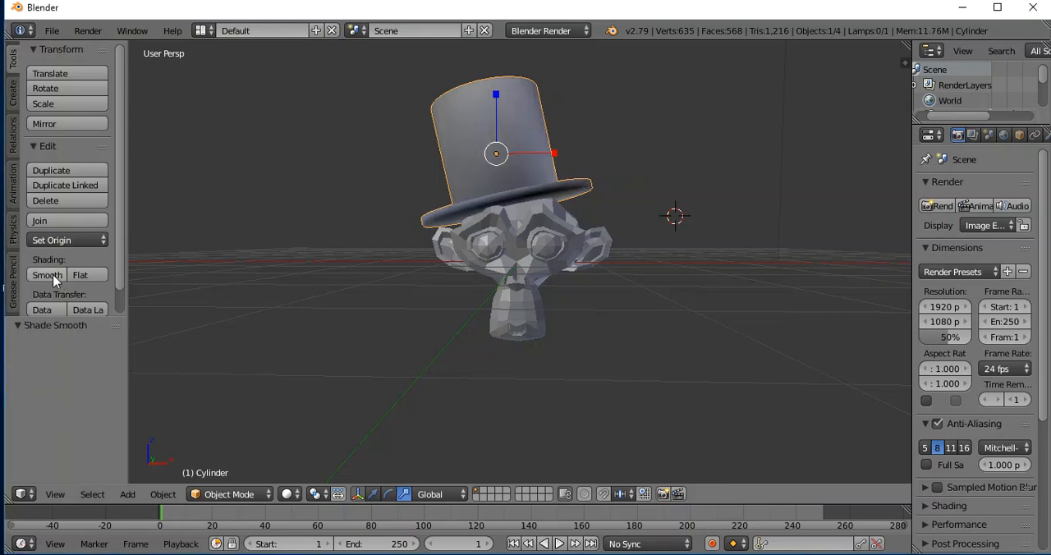
right_click(546, 244)
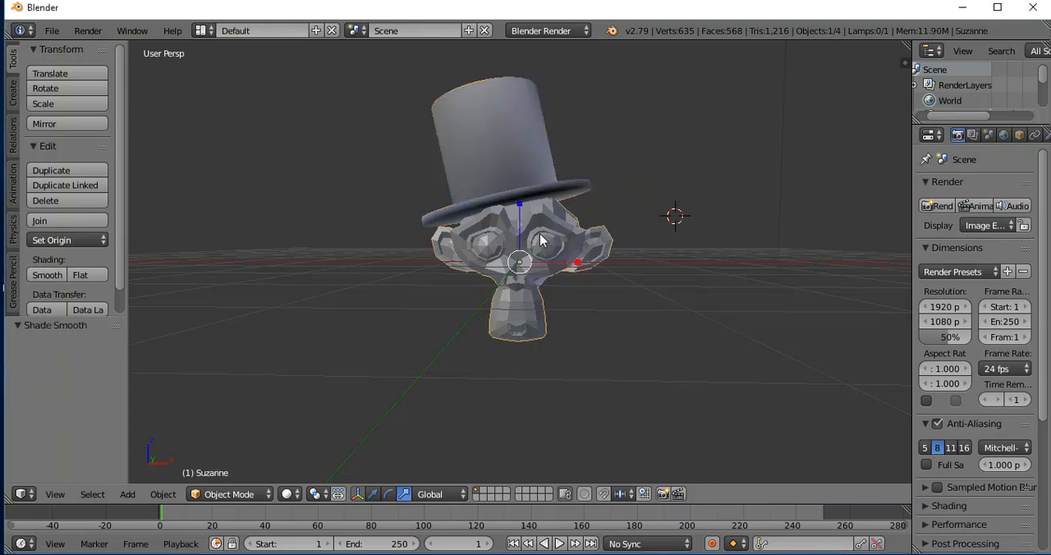
left_click(46, 276)
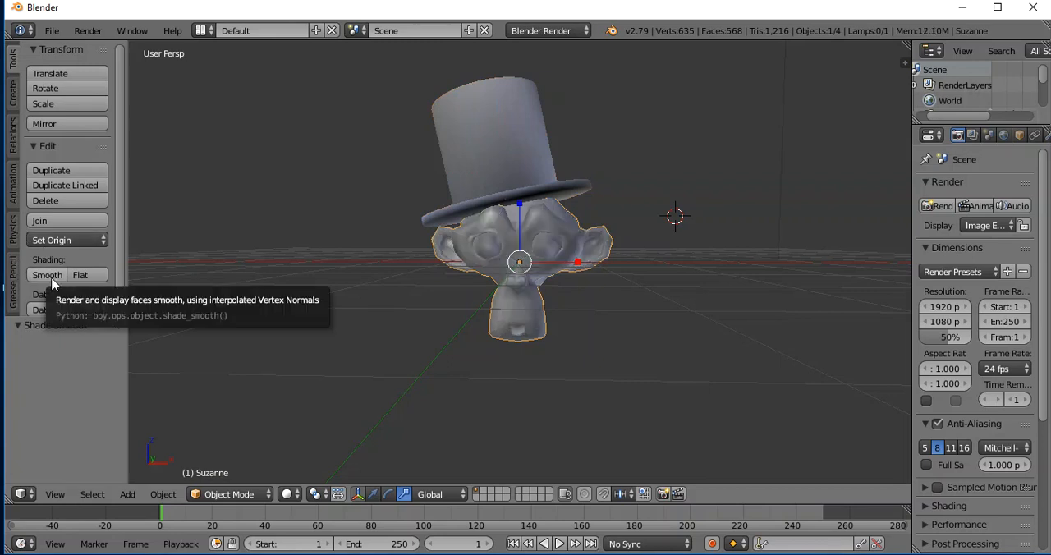
Change the viewport shading of the 3D view to Material.
left_click(296, 494)
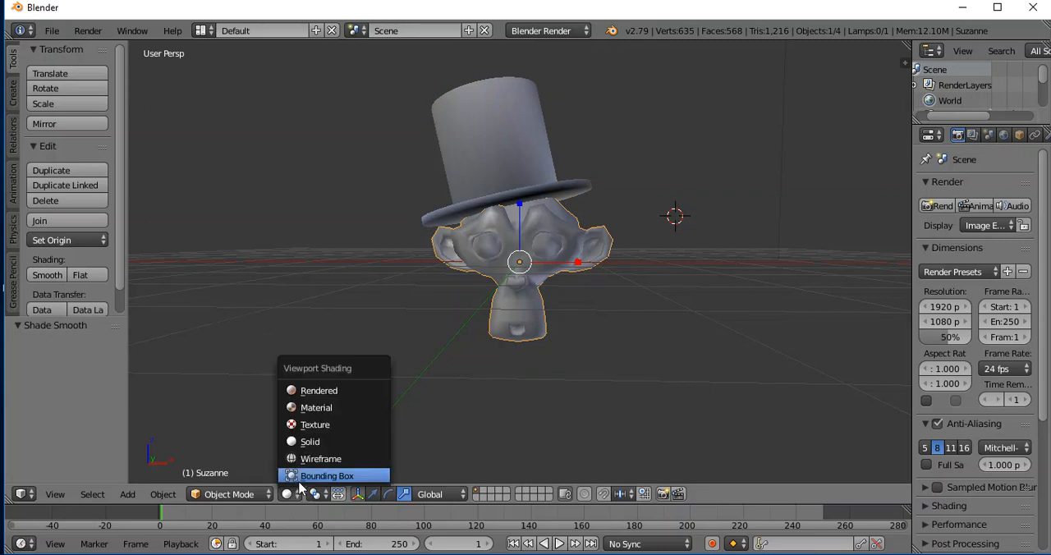
left_click(315, 408)
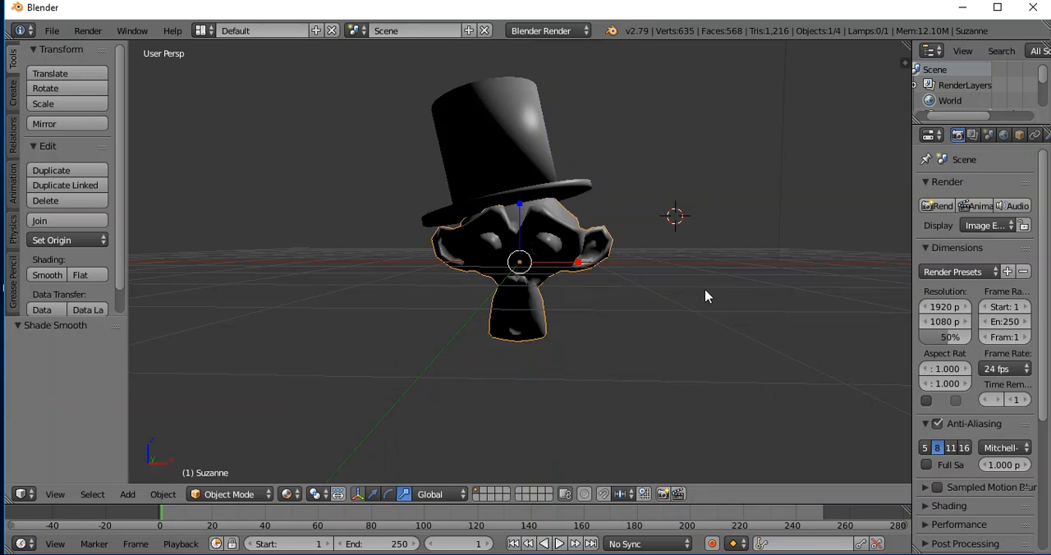
scroll(712, 294, "up", 2, "shift")
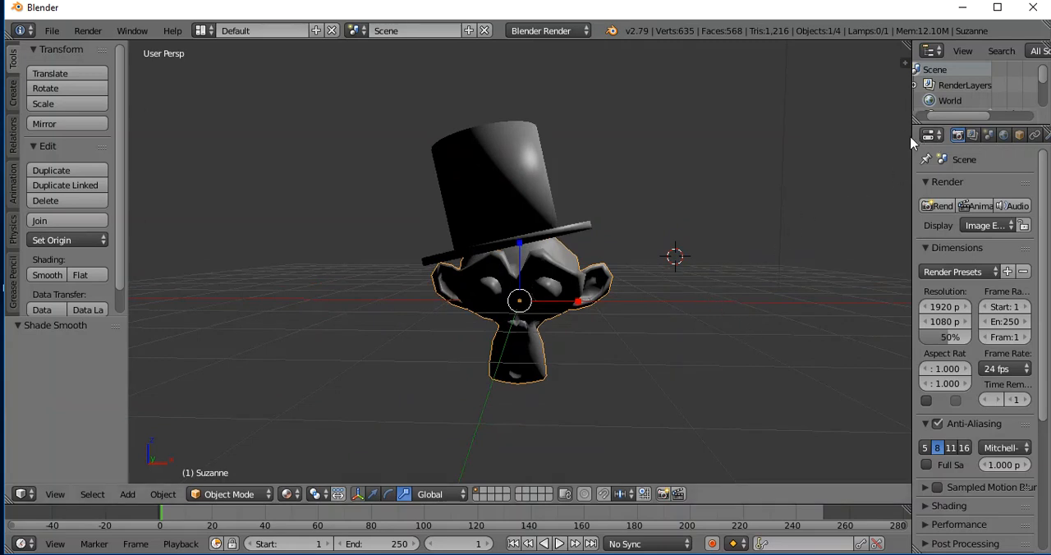
Widen the properties area and create a new material for the monkey head.
left_click_drag(912, 137, 799, 147)
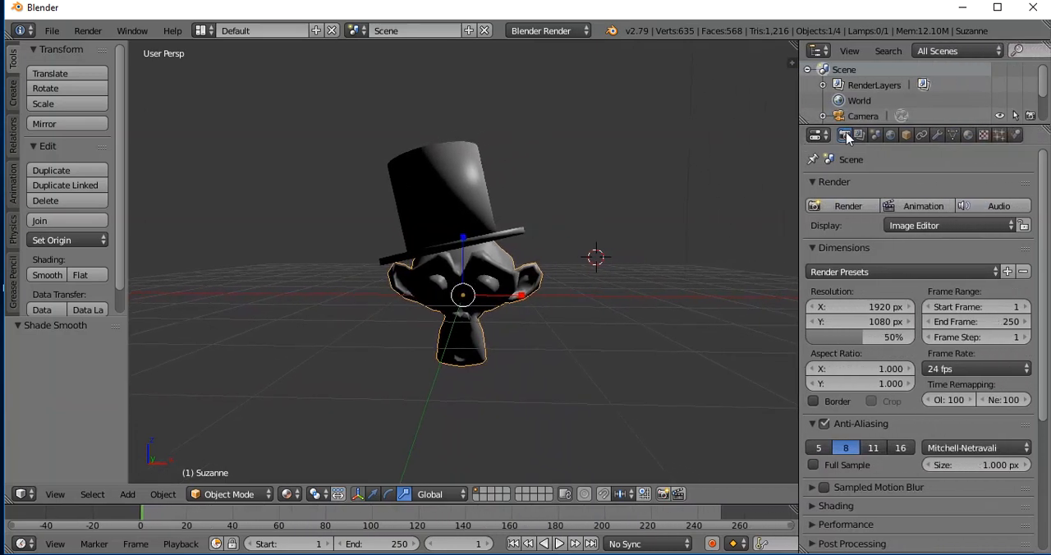
left_click(968, 136)
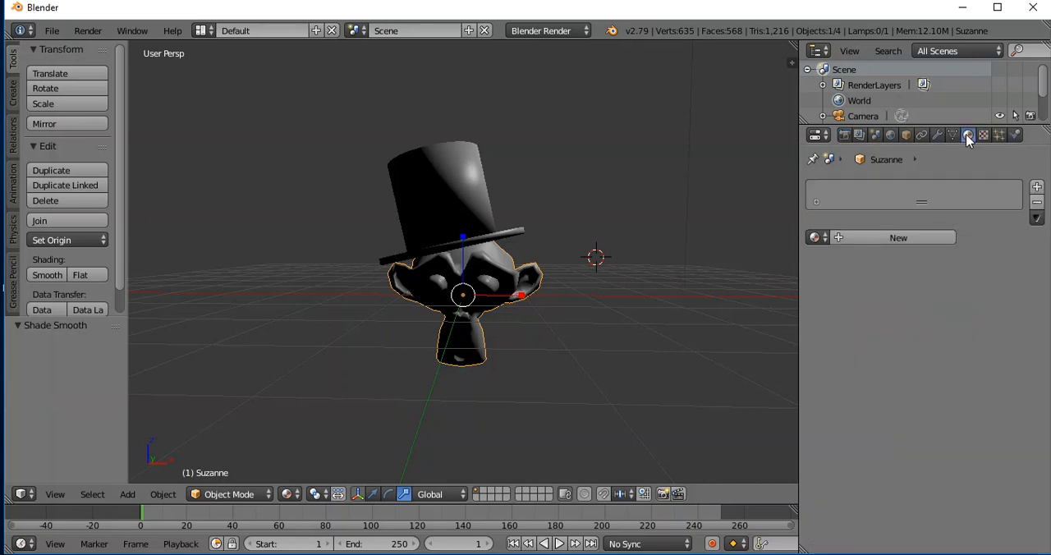
left_click(880, 238)
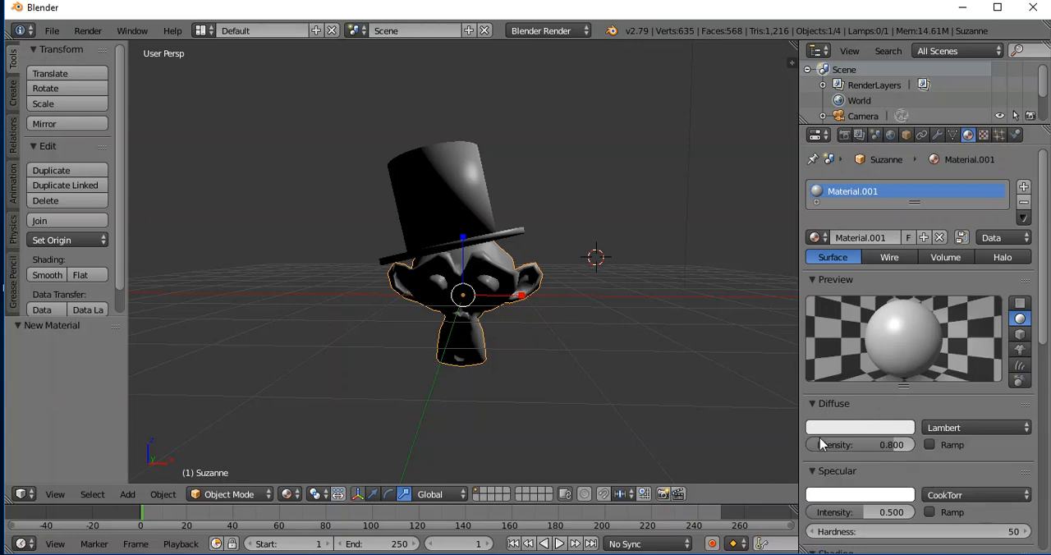
Set the monkey material's diffuse colour to a bright purple of about R 0.516, G 0.028, B 1.000.
left_click(848, 428)
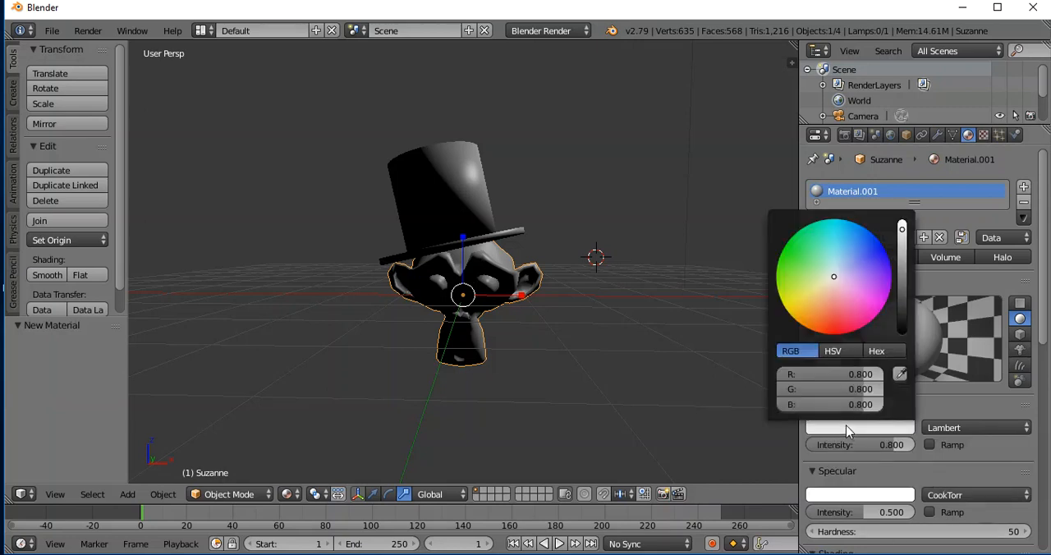
left_click_drag(832, 281, 859, 301)
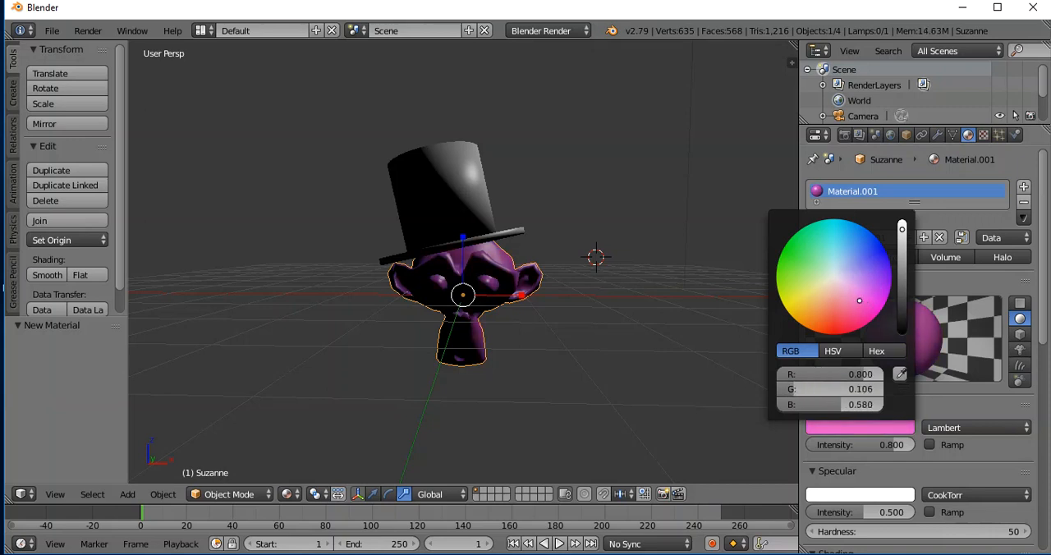
mouse_move(902, 232)
left_mouse_down()
mouse_move(903, 263)
mouse_move(902, 222)
left_mouse_up()
mouse_move(863, 302)
left_mouse_down()
mouse_move(855, 294)
mouse_move(879, 288)
left_mouse_up()
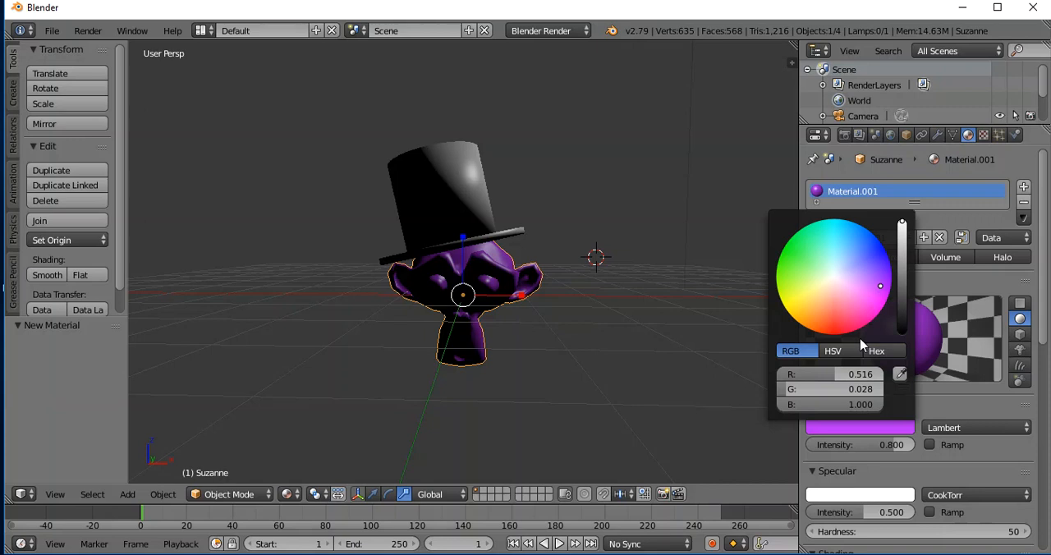
left_click(545, 188)
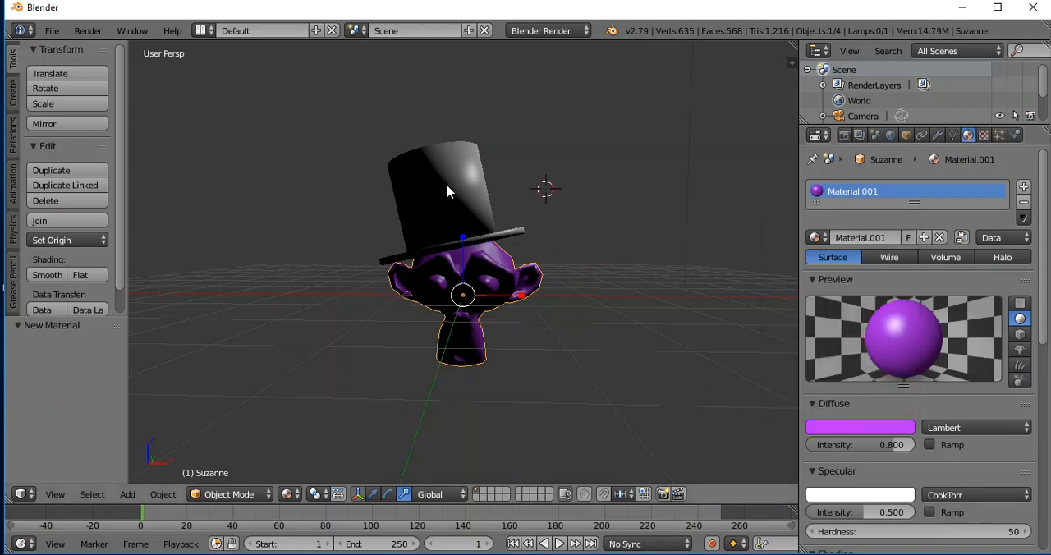
Create a new material for the top hat and give it a pale lavender diffuse colour at full brightness.
right_click(448, 190)
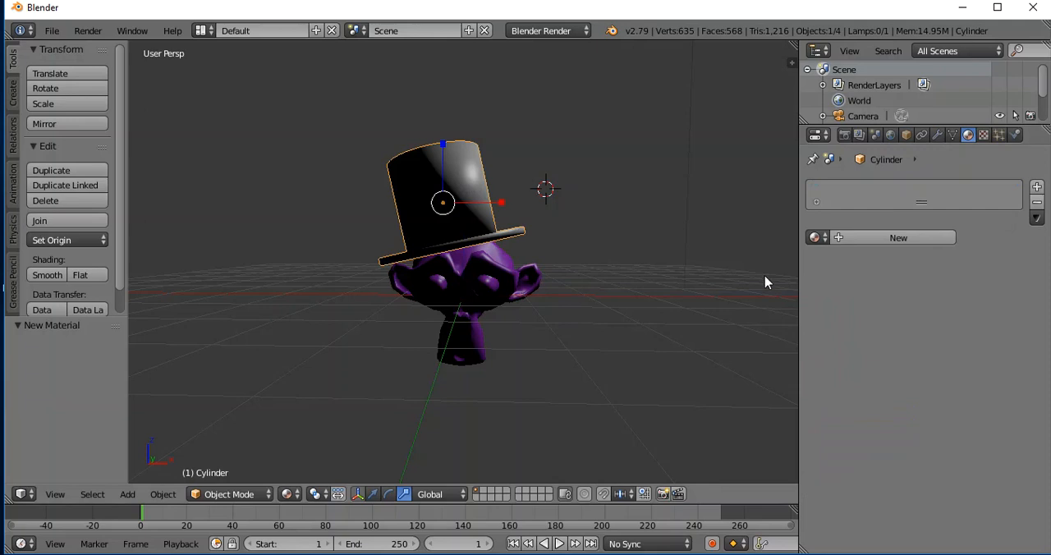
left_click(888, 238)
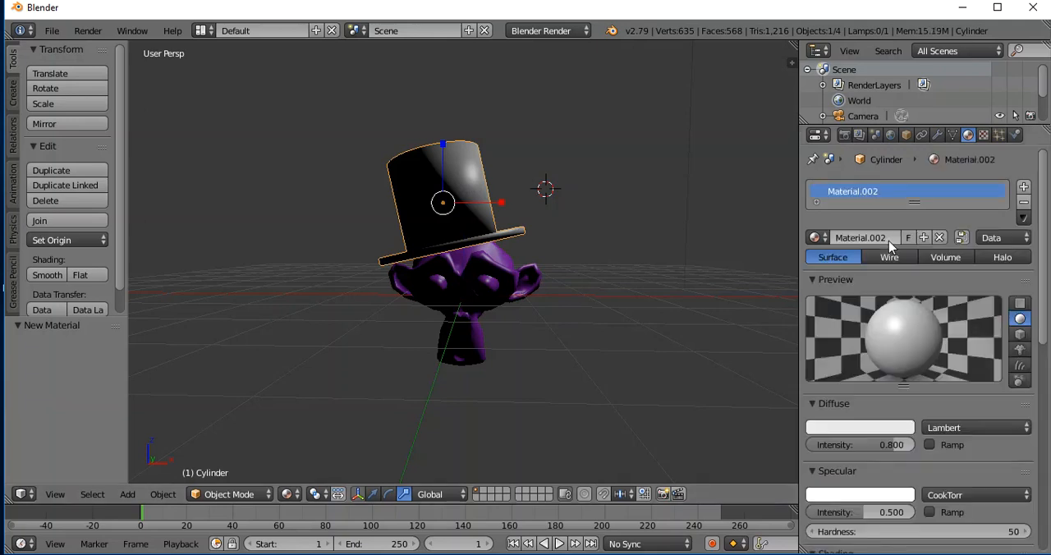
left_click(873, 431)
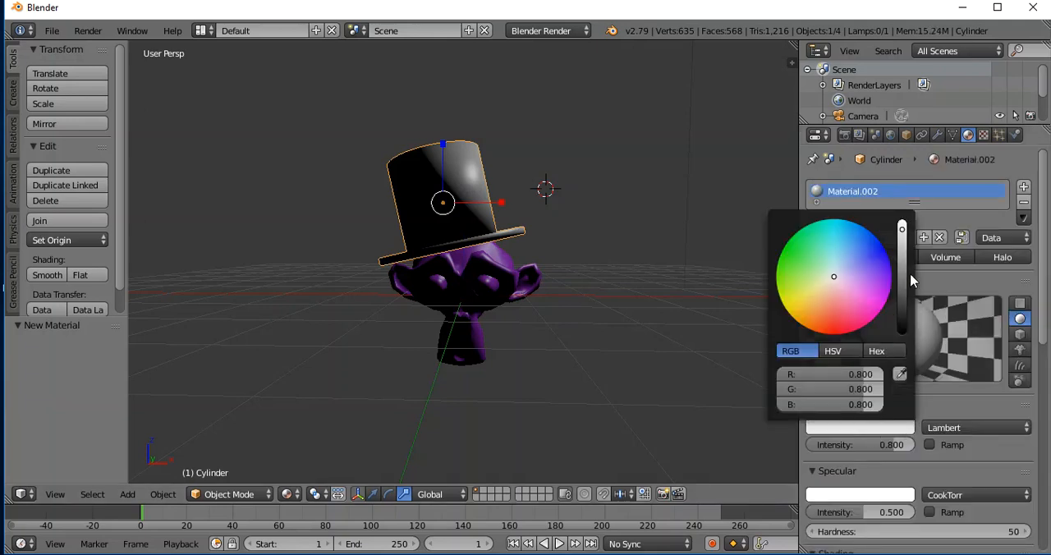
mouse_move(901, 229)
left_mouse_down()
mouse_move(902, 266)
mouse_move(902, 222)
left_mouse_up()
mouse_move(835, 279)
left_mouse_down()
mouse_move(821, 269)
mouse_move(841, 273)
left_mouse_up()
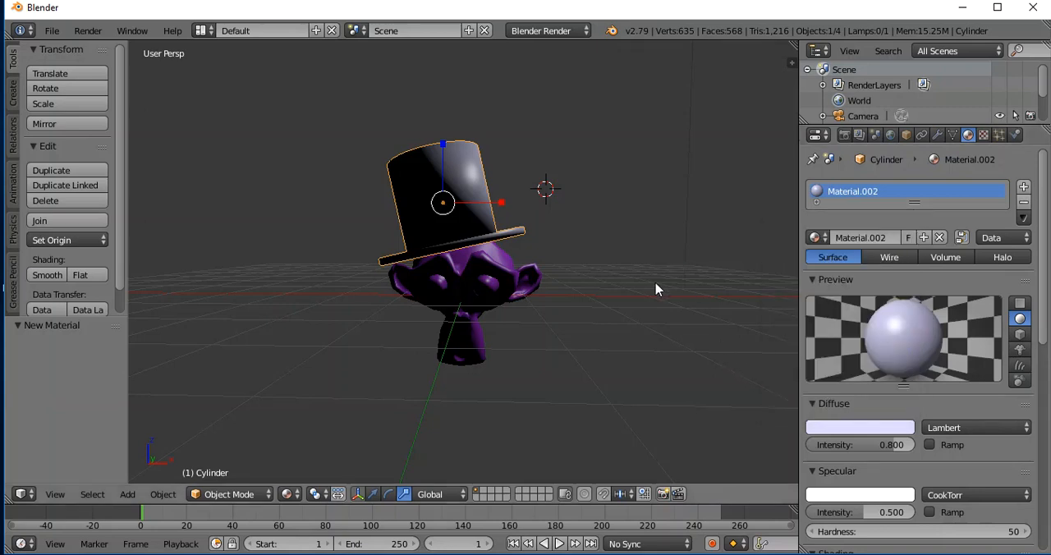
middle_click_drag(648, 327, 781, 303)
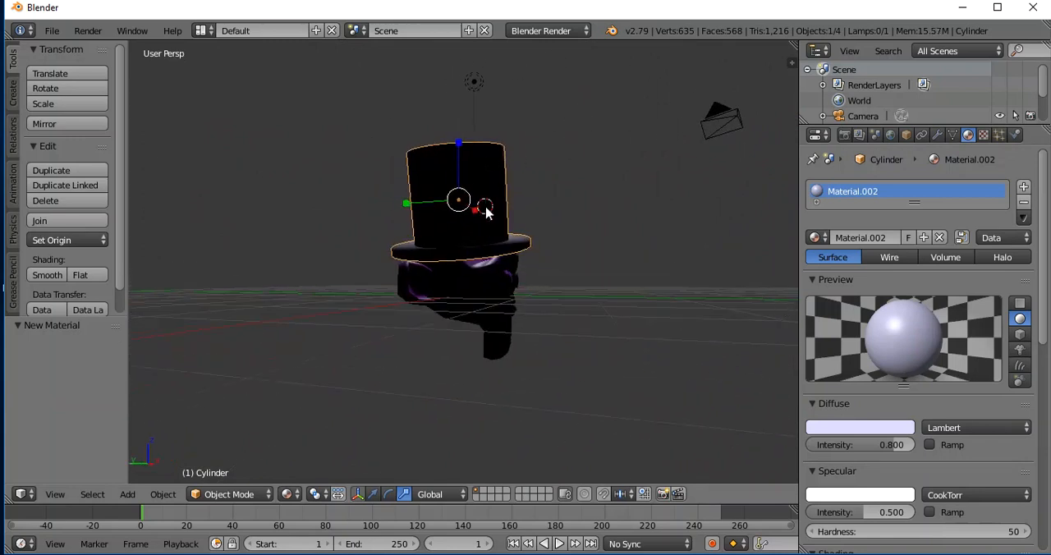
key("g")
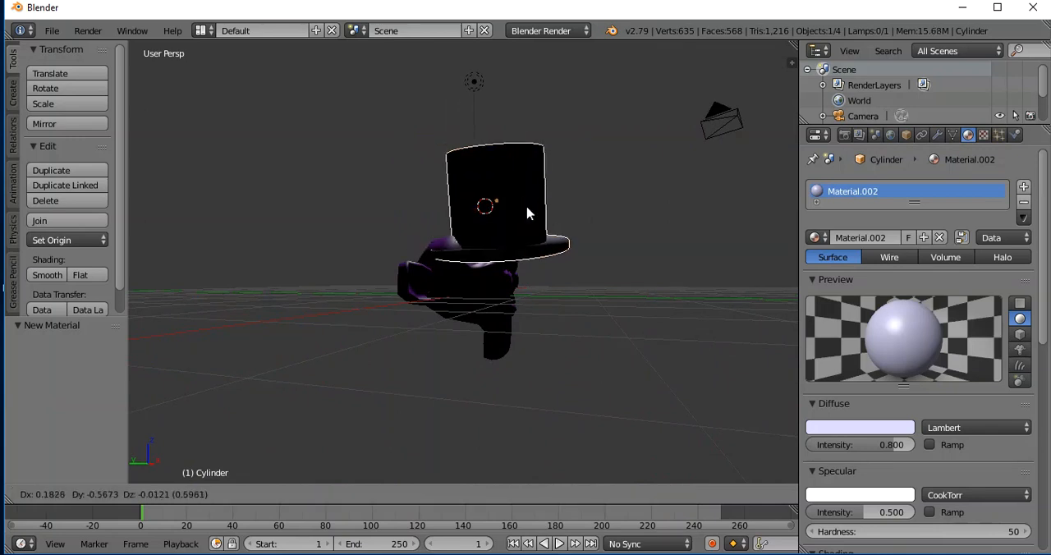
key("z")
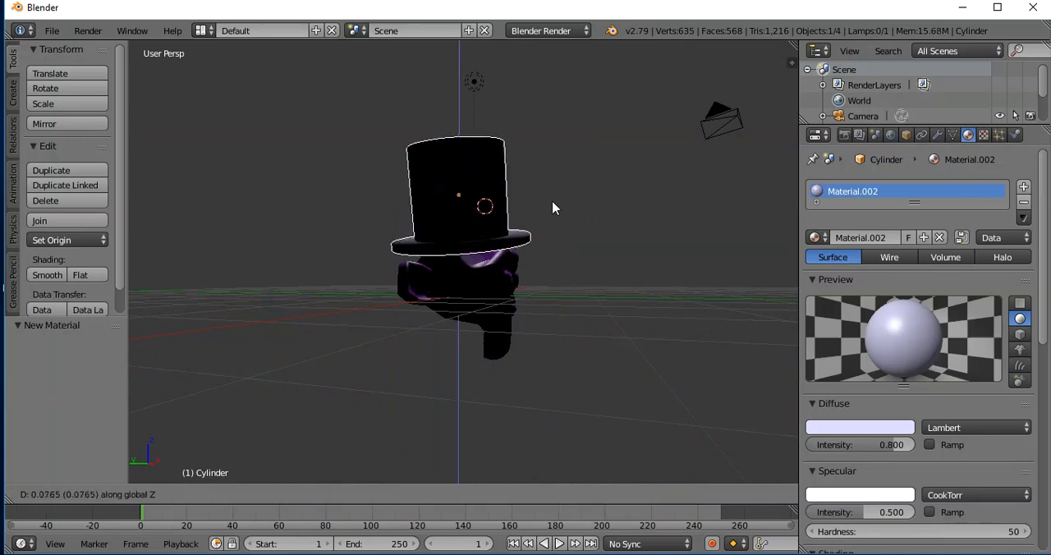
left_click(554, 205)
left_click(565, 195)
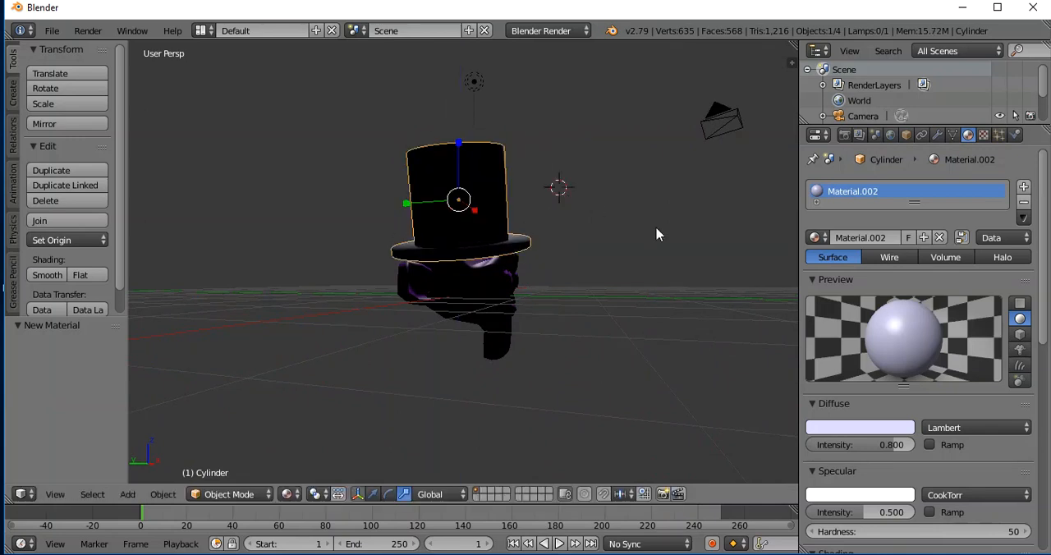
Move the lamp about 2.105 in X, -8.838 in Y and -1.958 in Z to light the monkey's face.
middle_click_drag(657, 234, 569, 243)
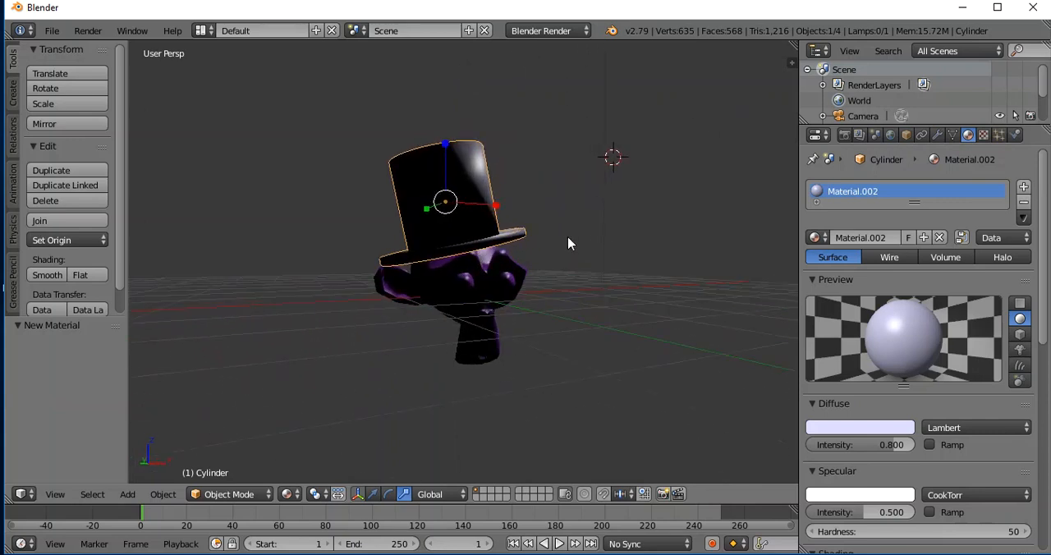
scroll(688, 196, "up", 2)
scroll(688, 197, "down", 4)
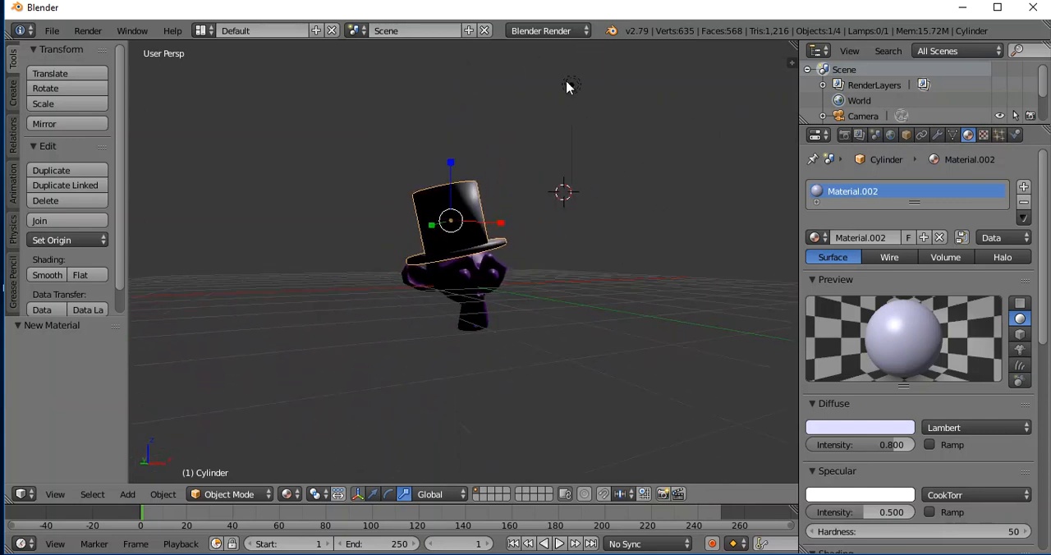
right_click(571, 85)
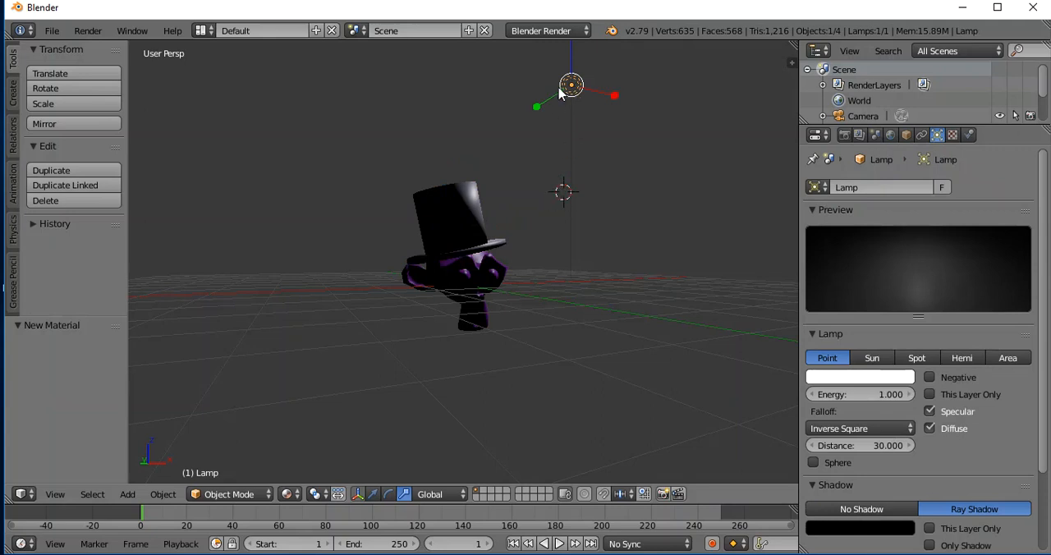
middle_click_drag(687, 183, 786, 175)
left_click_drag(464, 113, 723, 166)
middle_click_drag(741, 219, 597, 218)
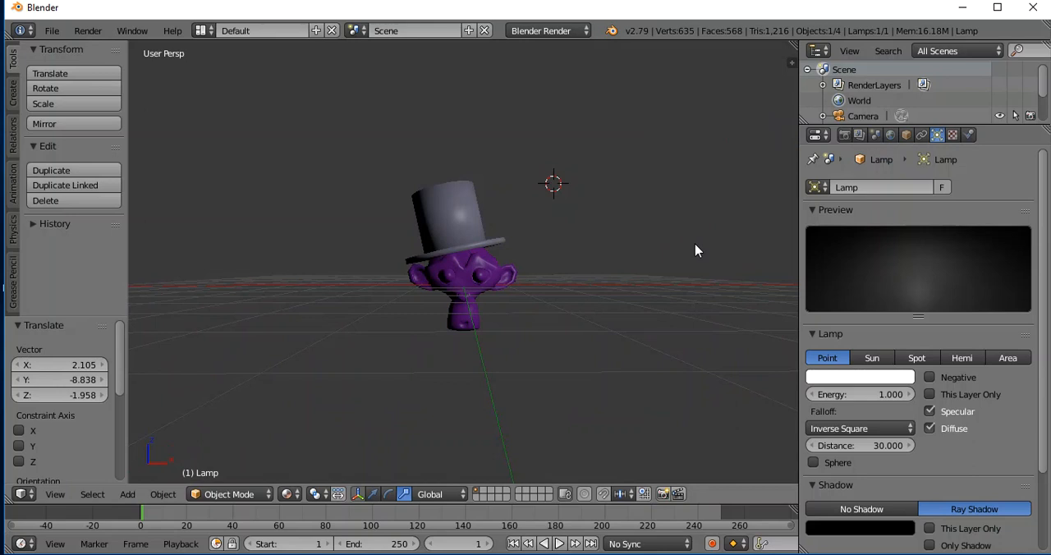
scroll(704, 208, "up", 1)
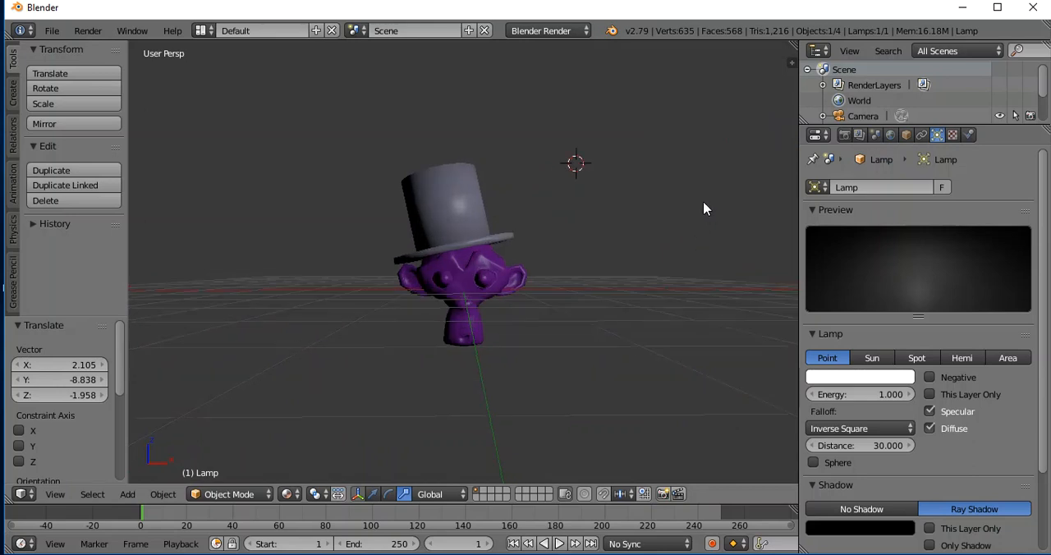
Check the scene through the camera and nudge the lamp about -0.057 in X, -0.058 in Y and 0.004 in Z.
scroll(704, 203, "up", 3)
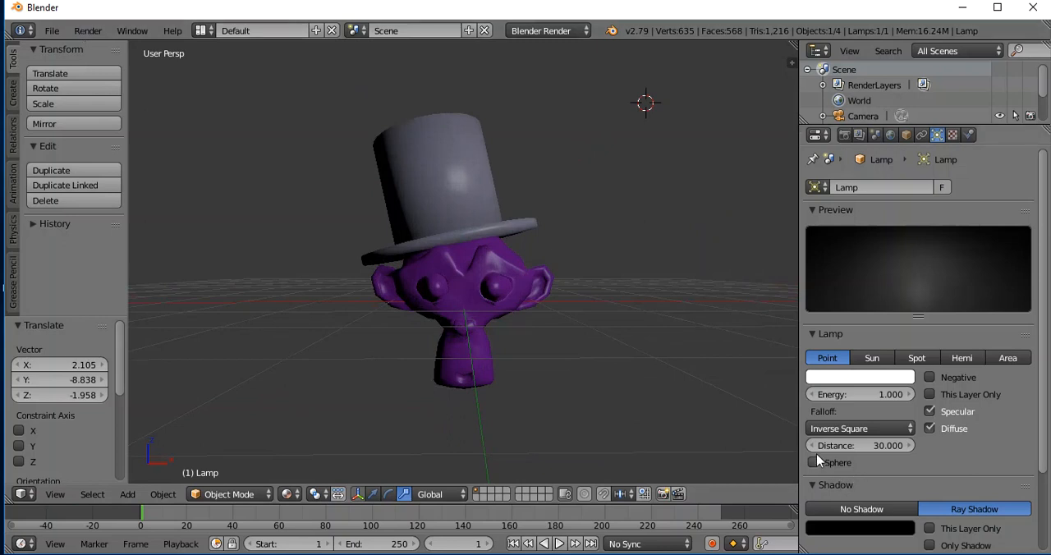
key("KP_0")
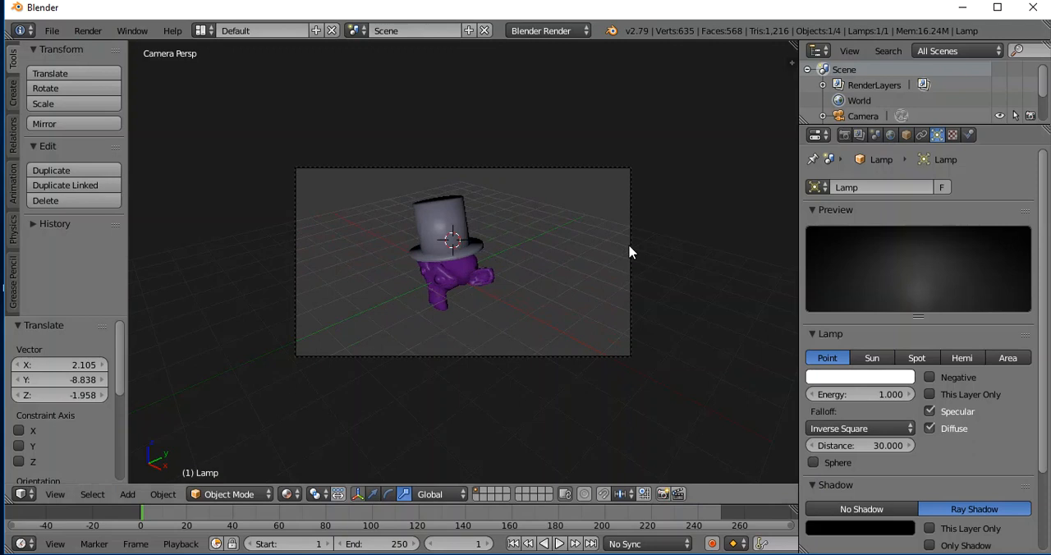
key("g")
left_click(569, 254)
key("KP_0")
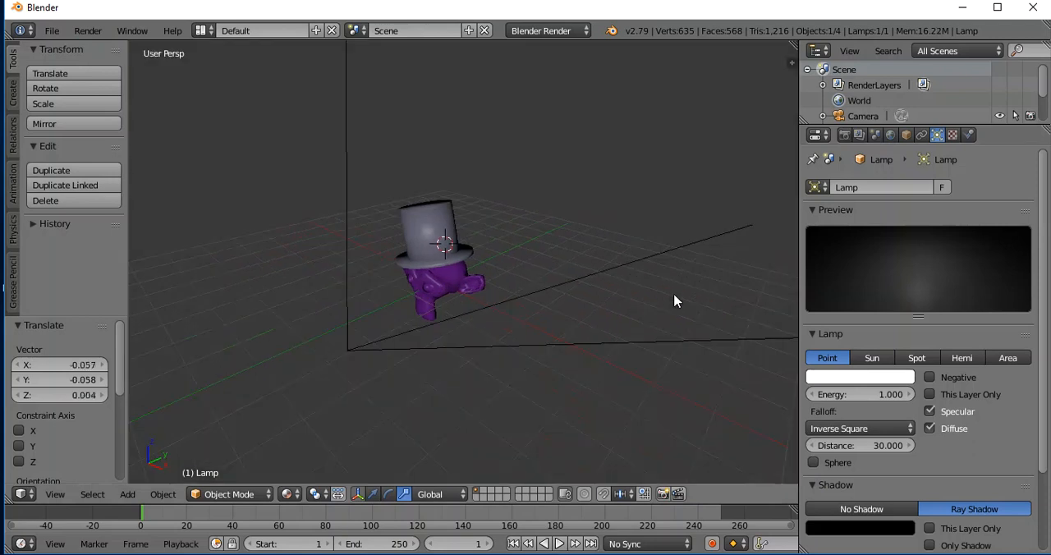
Select the camera and rotate it freely by about -4.18°.
scroll(676, 283, "up", 2)
scroll(671, 281, "down", 8)
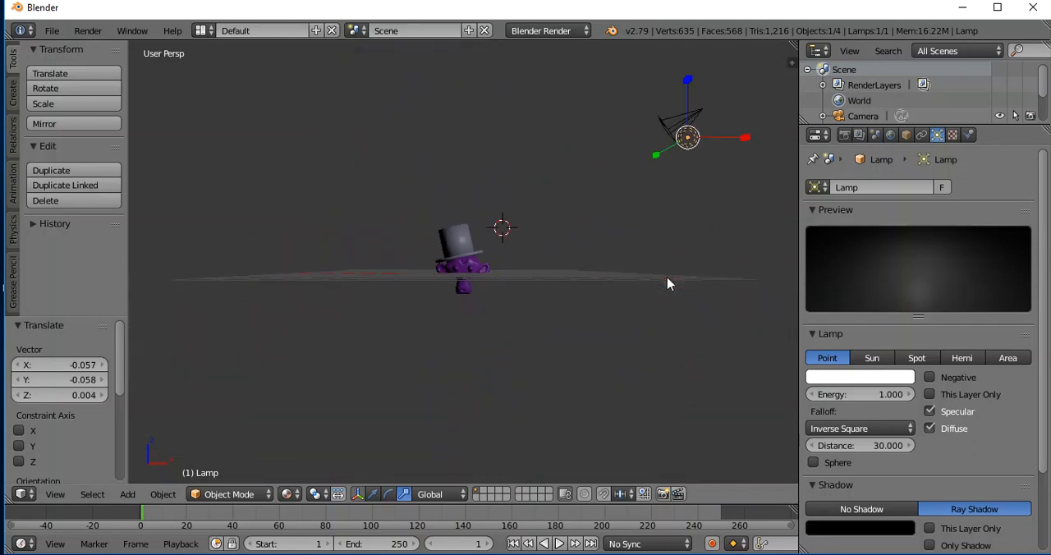
scroll(666, 268, "up", 1)
middle_click_drag(667, 268, 585, 322)
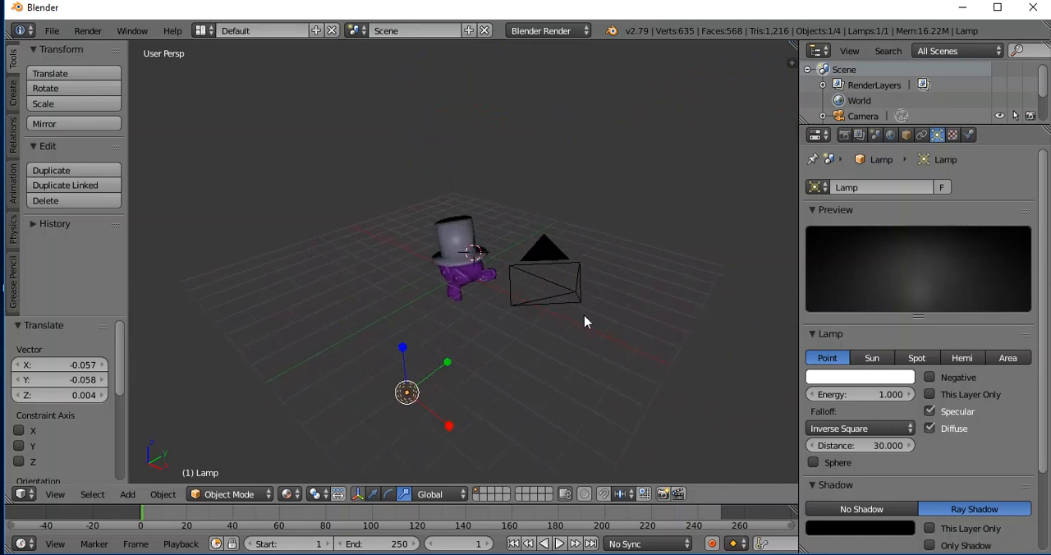
right_click(561, 283)
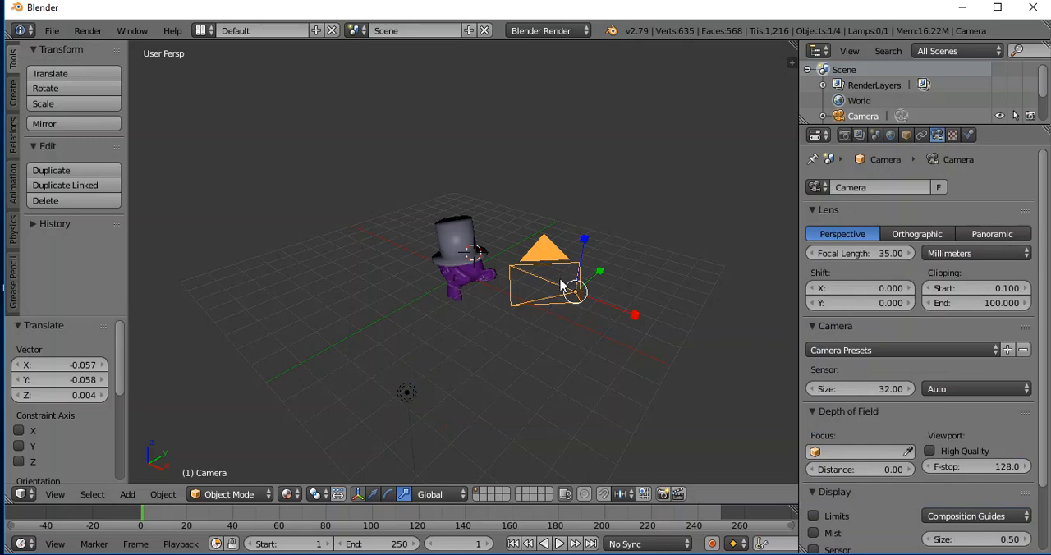
key("r")
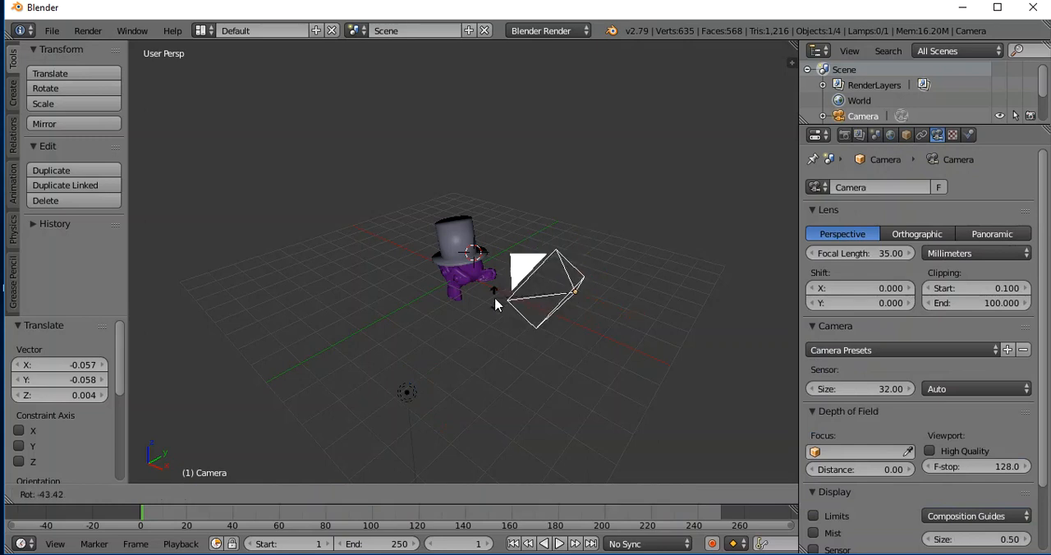
left_click(542, 274)
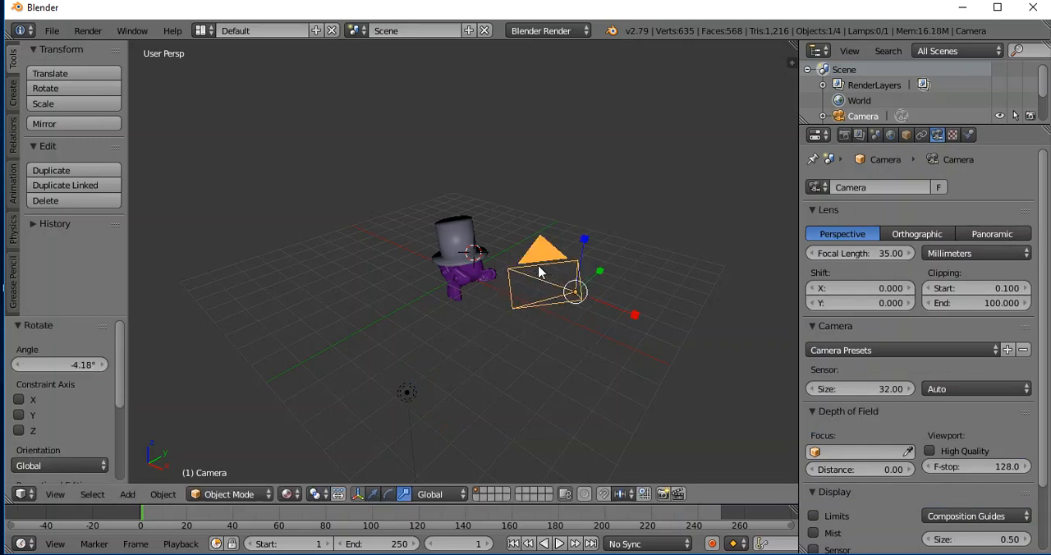
Move the camera about -1.072 in X, -1.088 in Y and -0.189 in Z, and check the framing in camera view.
key("g")
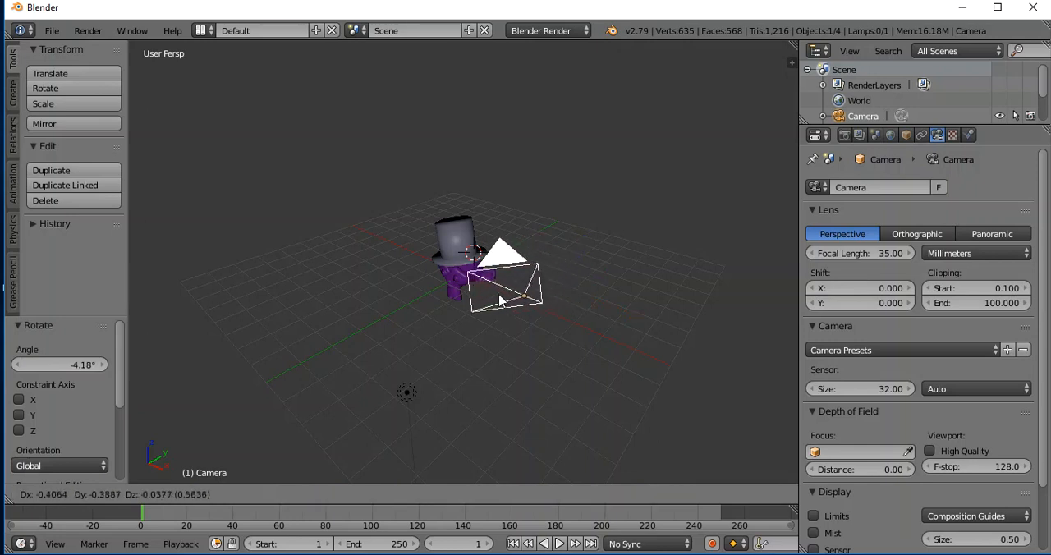
left_click(424, 317)
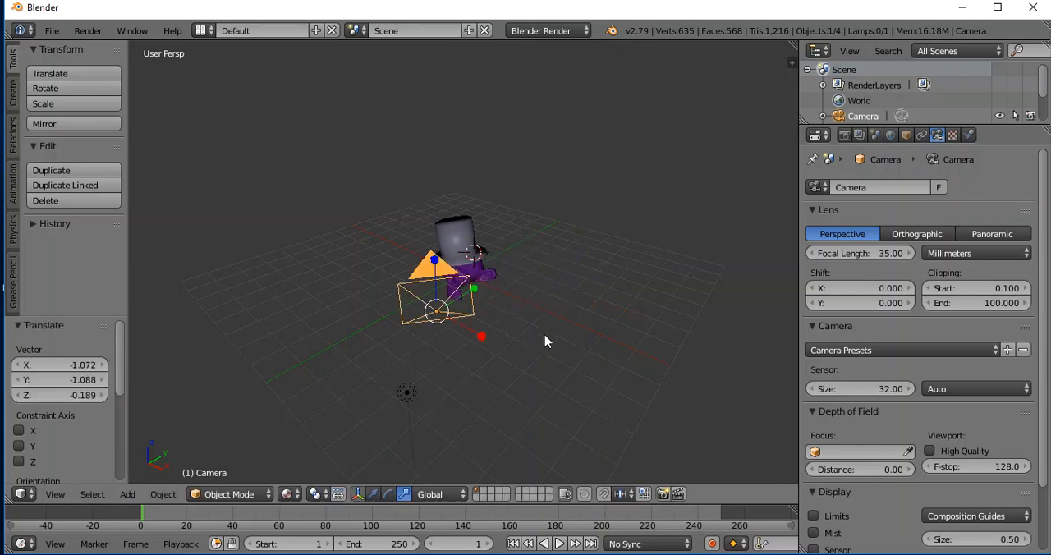
middle_click_drag(575, 304, 191, 281)
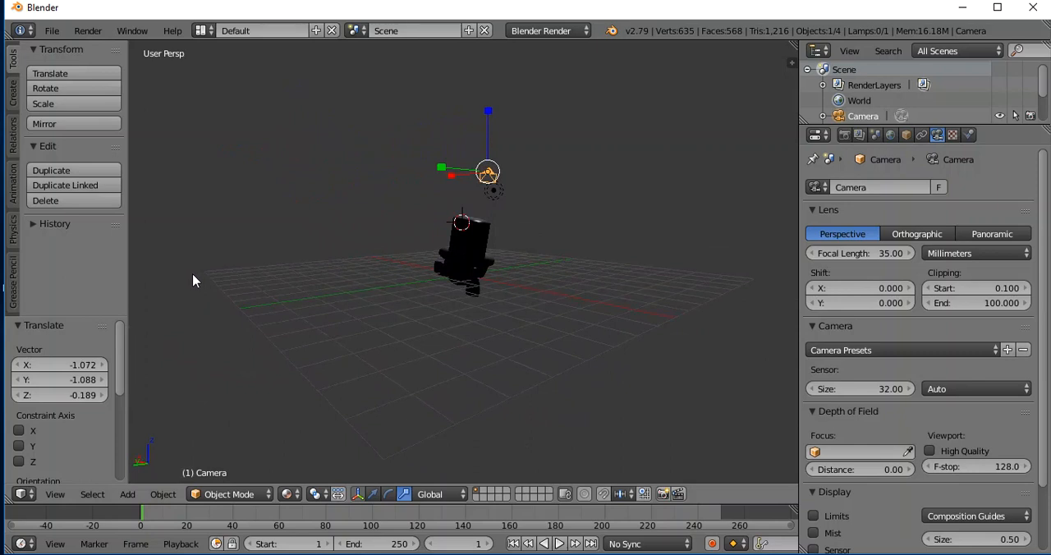
key("KP_0")
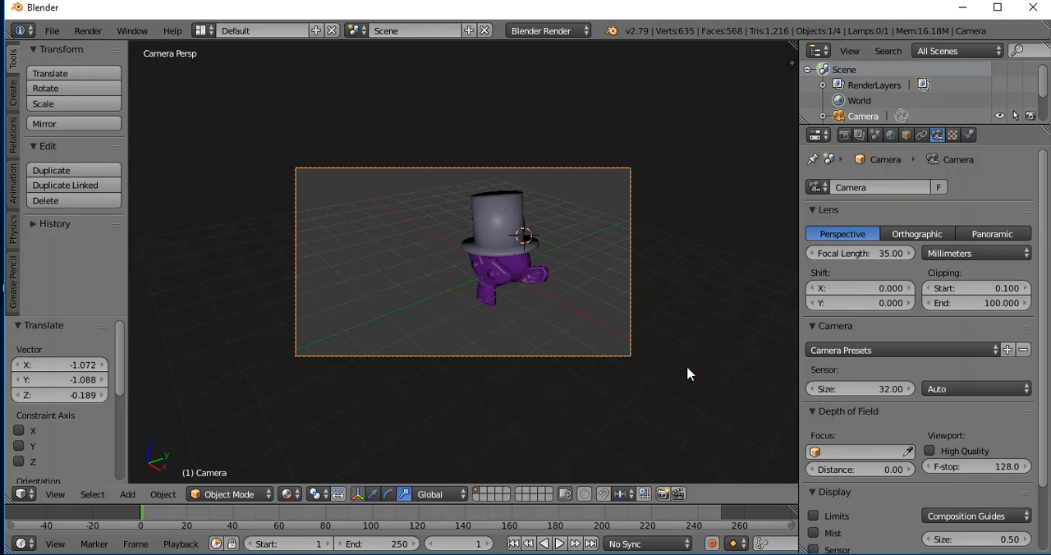
key("KP_0")
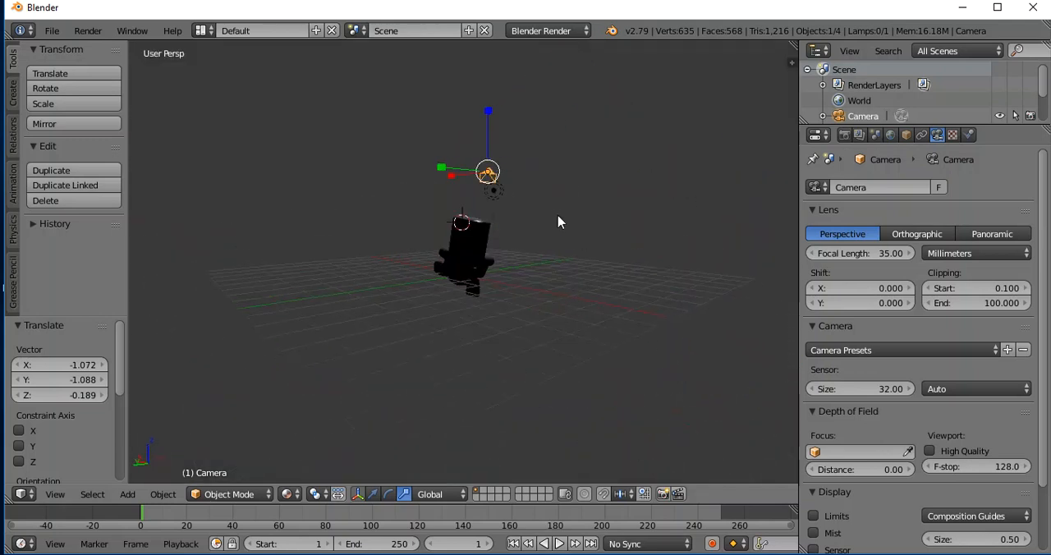
Lower the camera about 3.806 in Z, shifting it about -0.599 in X and 0.053 in Y.
middle_click_drag(623, 227, 446, 223)
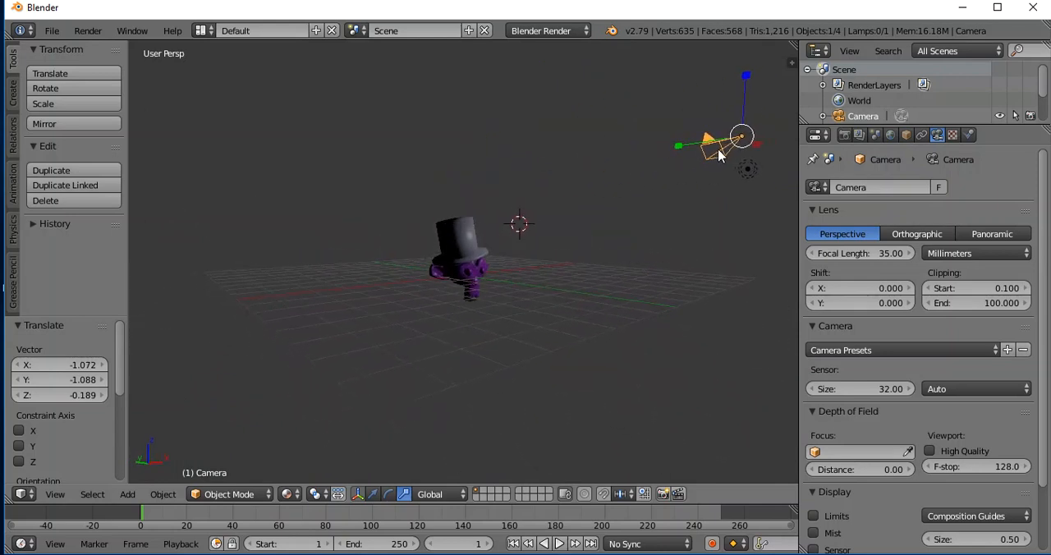
key("g")
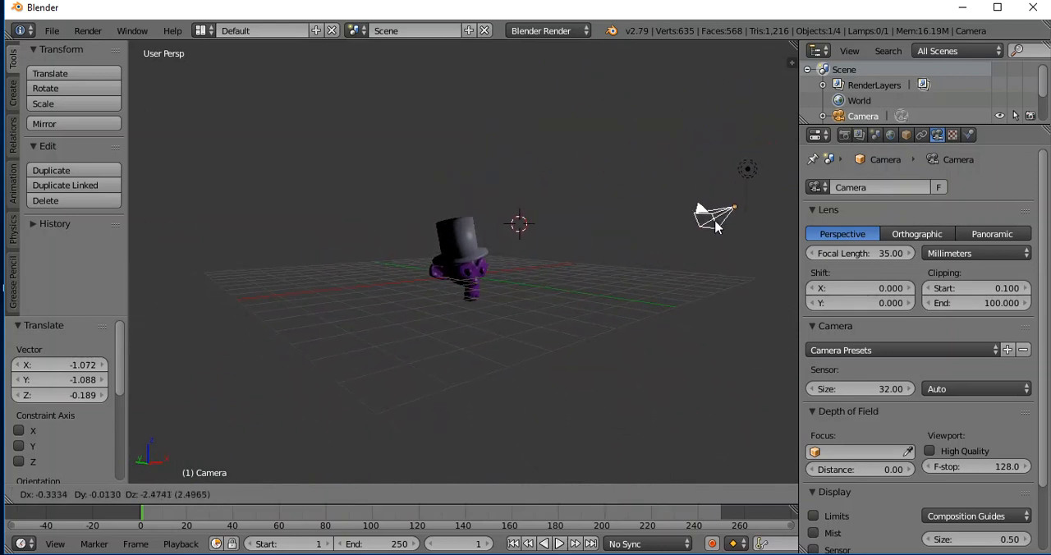
left_click(707, 263)
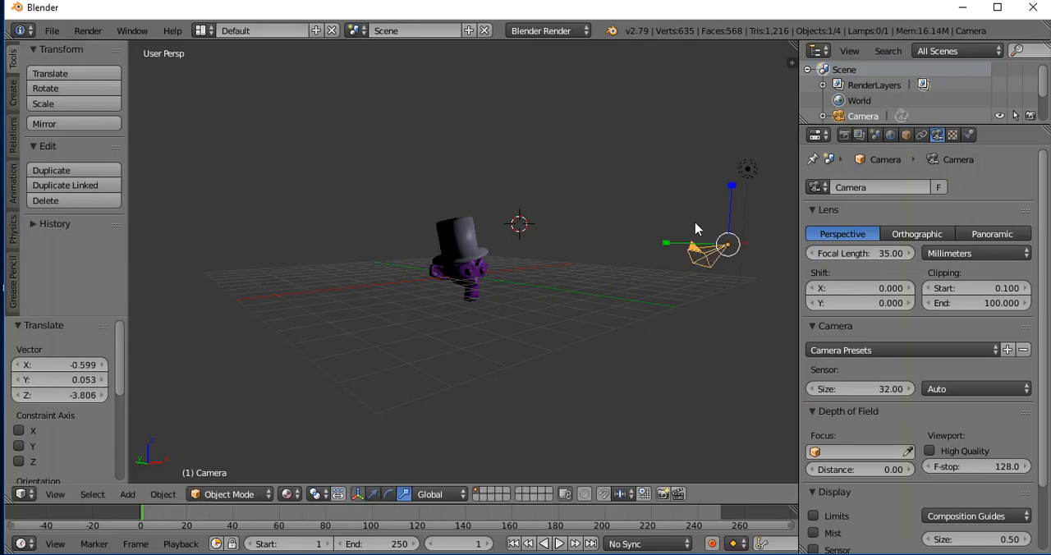
Rotate the camera about 20.7° with the rotation manipulator to level it towards the monkey, and check the framing in camera view.
left_click(388, 494)
mouse_move(657, 253)
left_mouse_down()
mouse_move(655, 217)
mouse_move(655, 244)
left_mouse_up()
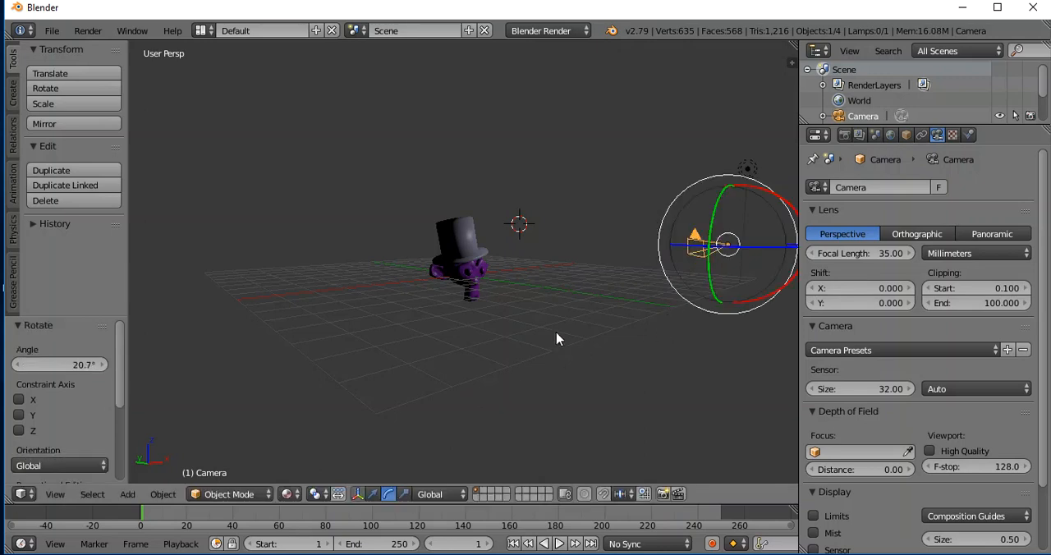
key("KP_0")
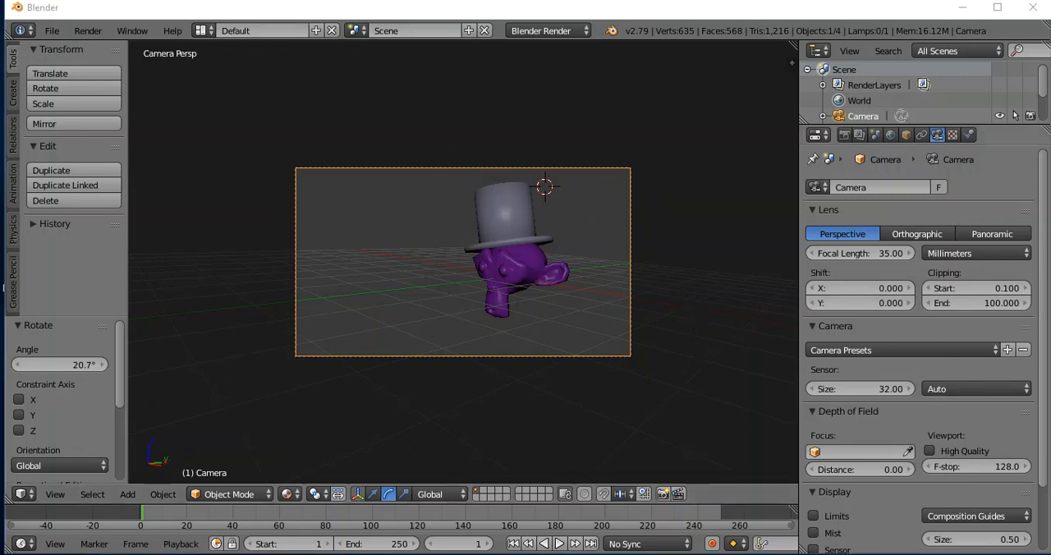
key("KP_0")
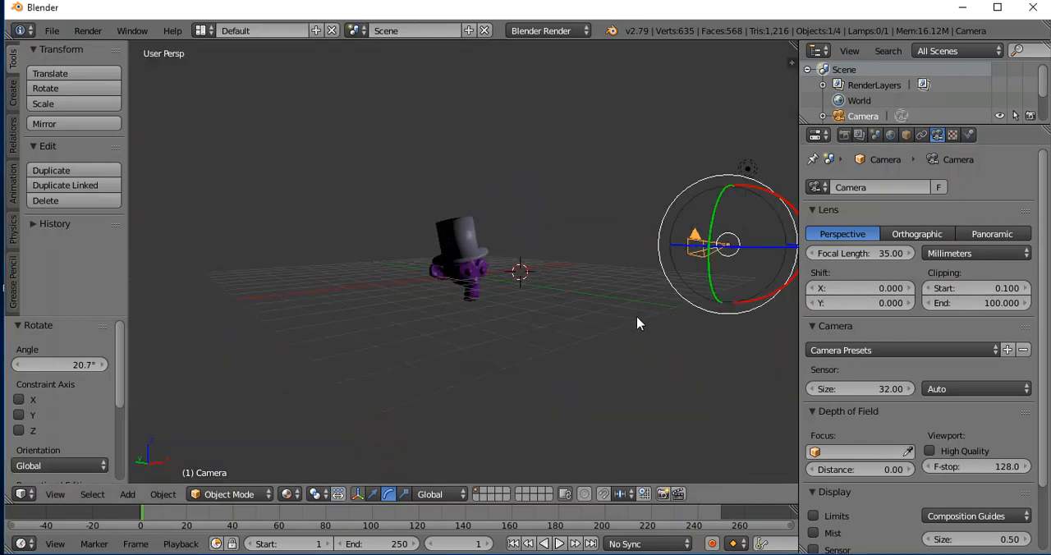
In front view, select the whole top hat and the monkey head, raise them about 1.275 along Z, and deselect everything.
key("KP_7")
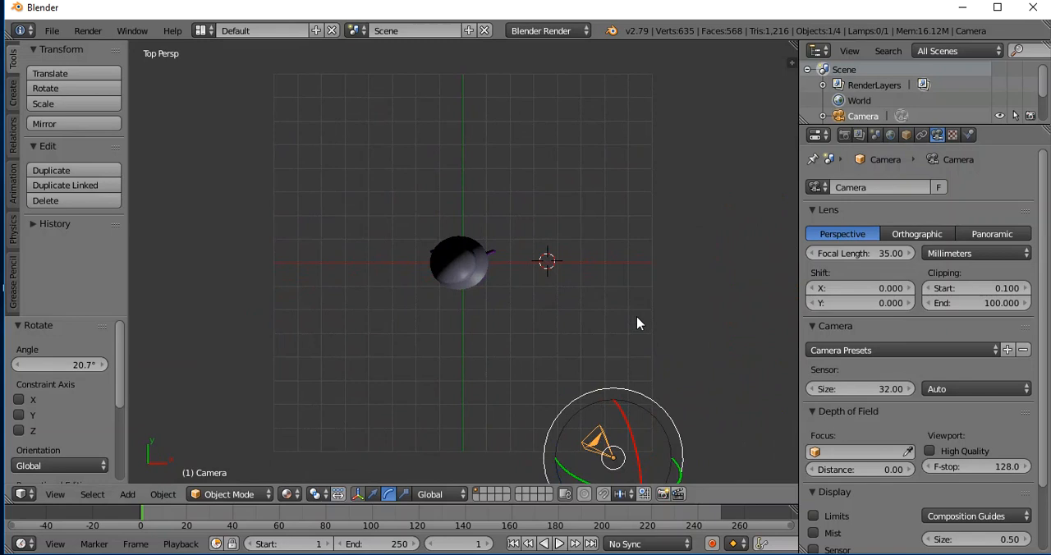
key("KP_1")
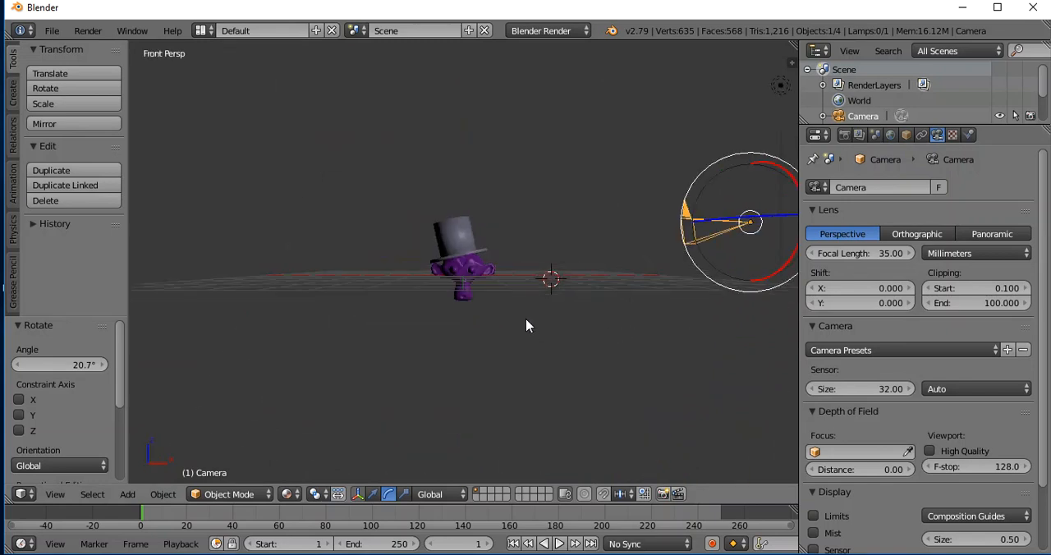
scroll(542, 332, "up", 2)
scroll(562, 338, "up", 2)
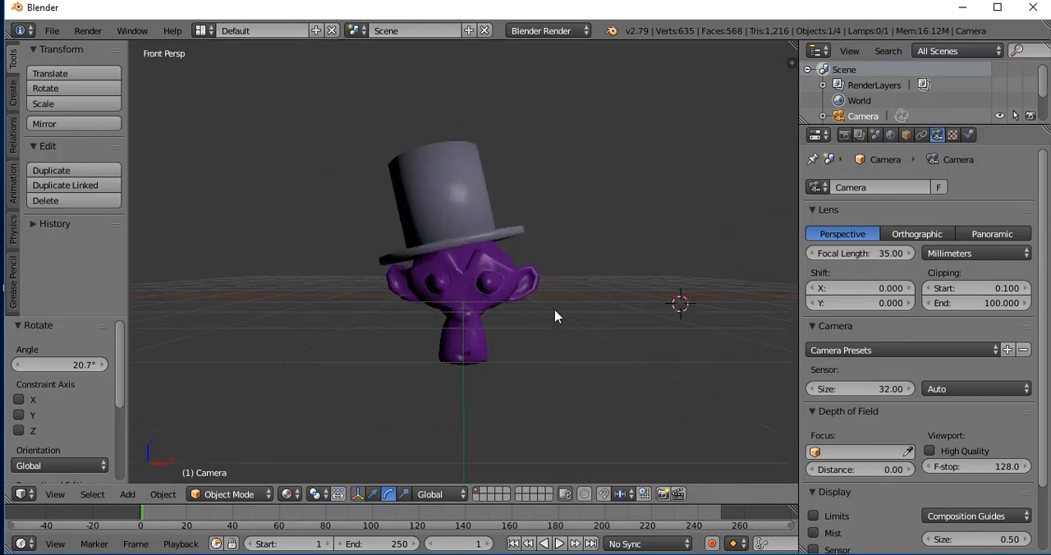
right_click(441, 187, "shift")
right_click(454, 282, "shift")
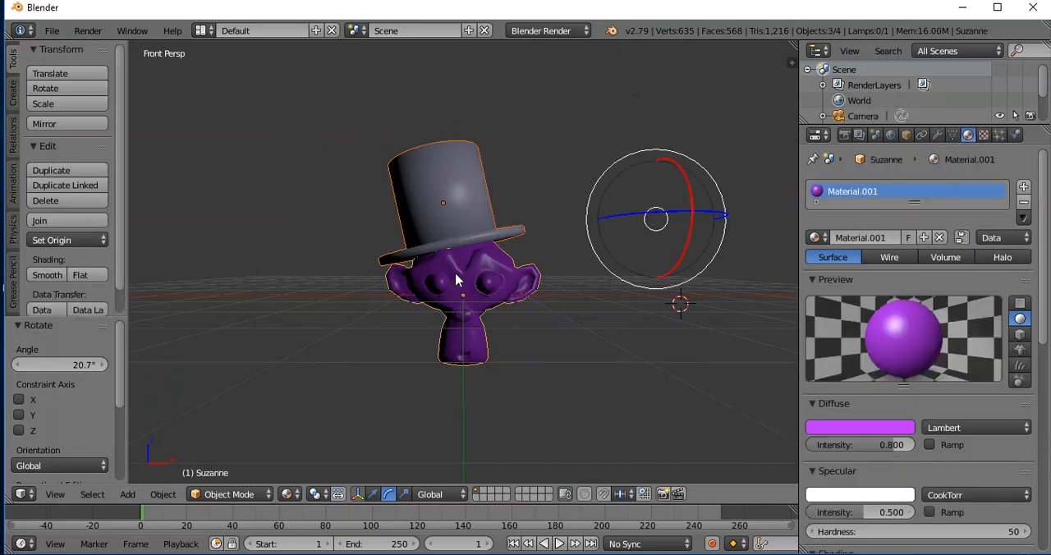
left_click(373, 494)
left_click_drag(657, 187, 657, 52)
left_click(593, 202)
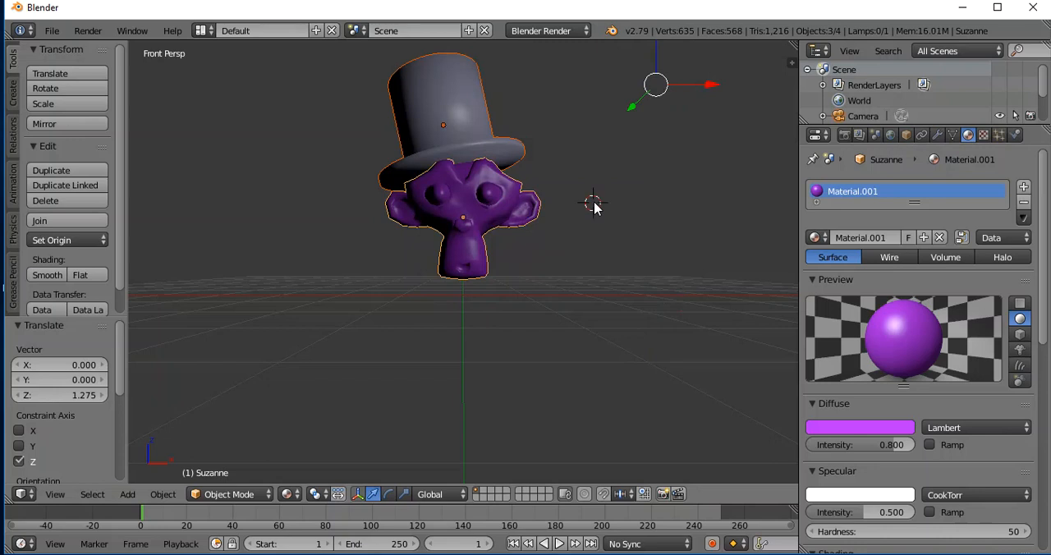
key("a")
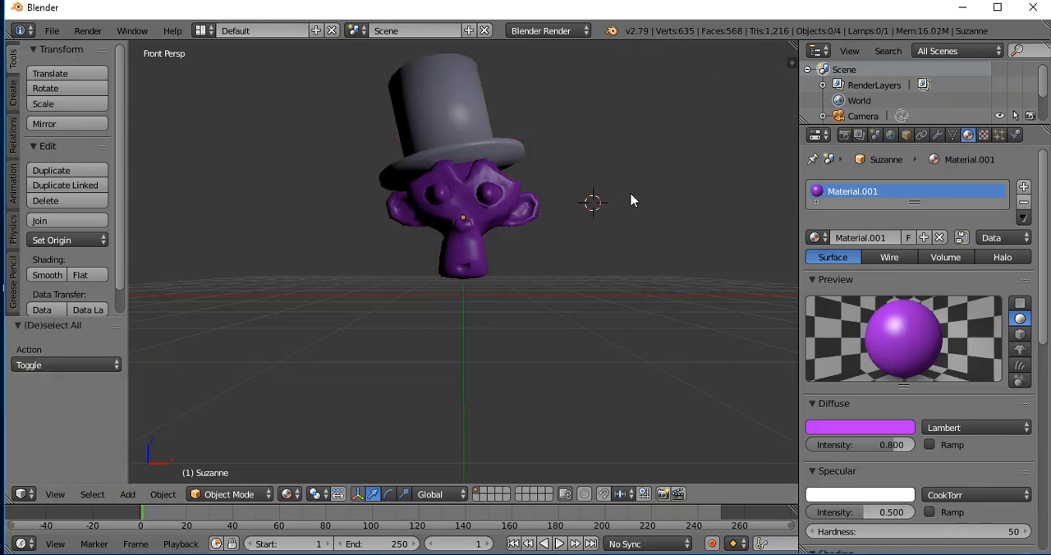
Snap the 3D cursor to the scene center and add a plane there beneath the monkey.
scroll(645, 209, "up", 2)
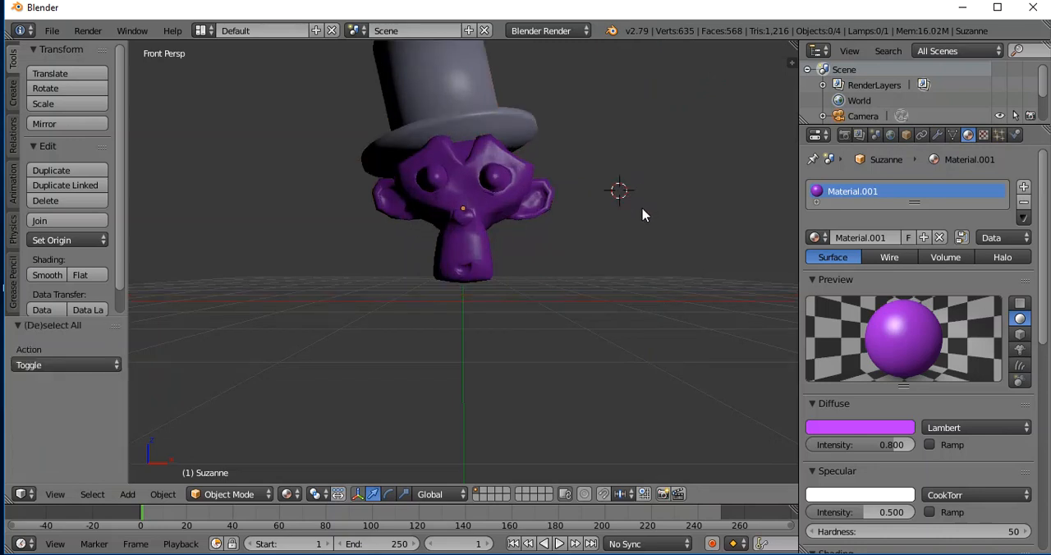
scroll(641, 218, "down", 3)
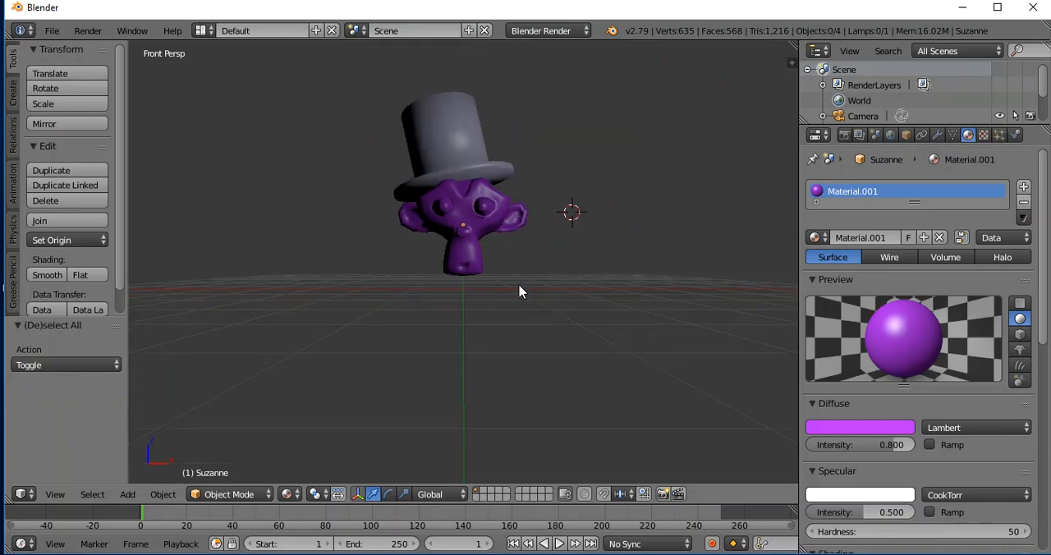
key("shift+s")
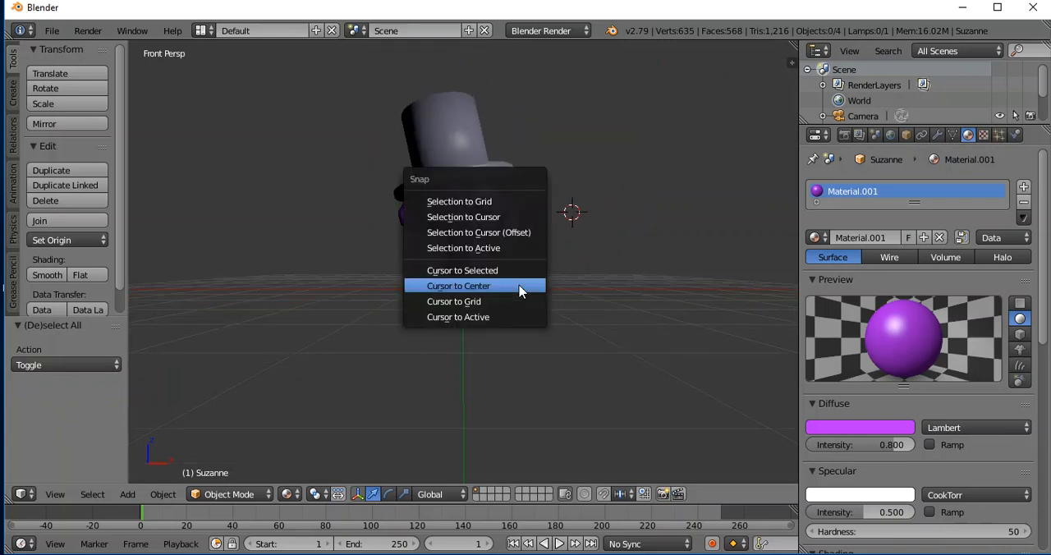
left_click(488, 282)
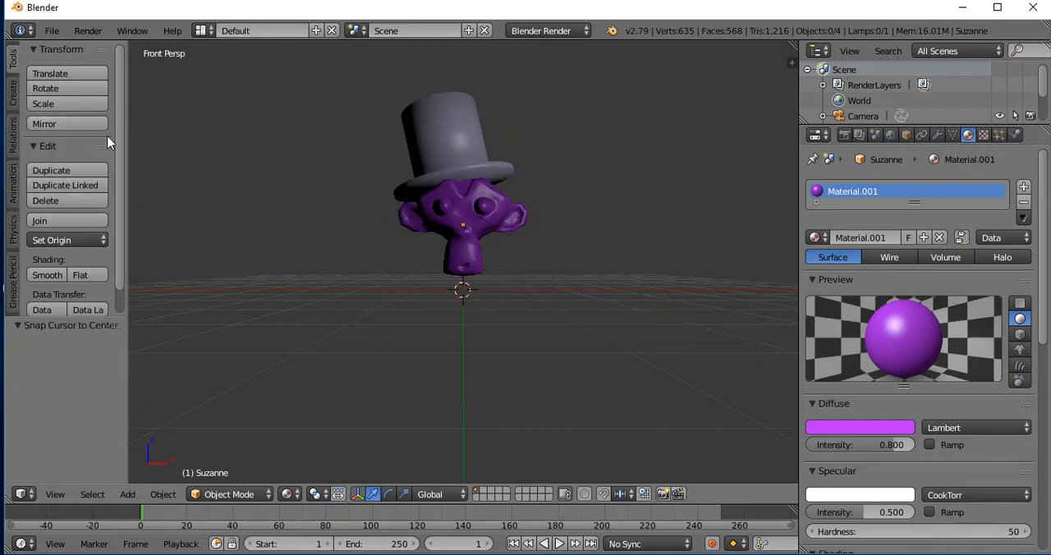
left_click(17, 89)
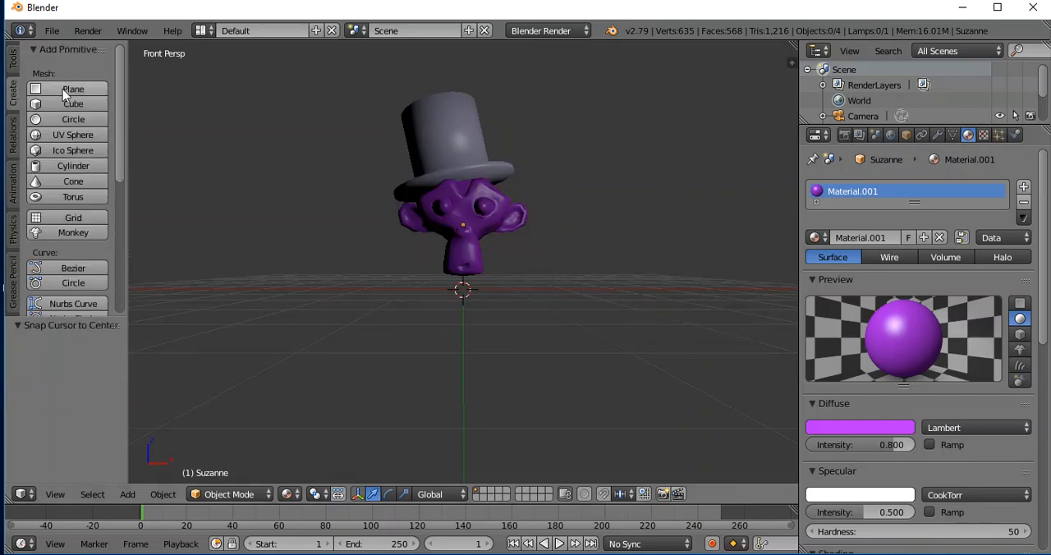
left_click(50, 89)
Scale the plane uniformly by a factor of 8 to form a floor under the monkey head.
scroll(543, 314, "down", 1)
scroll(546, 317, "up", 3)
scroll(549, 323, "up", 1)
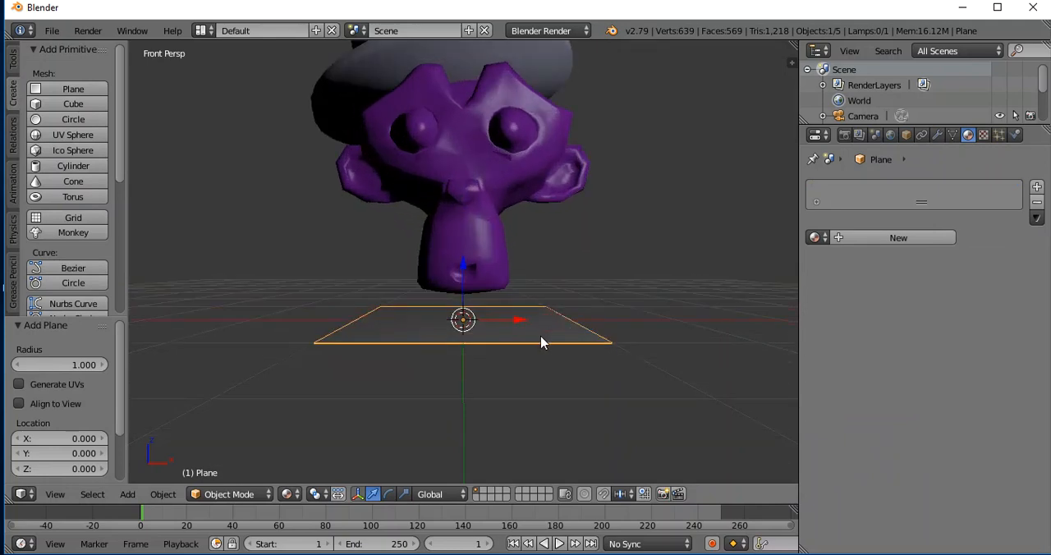
key("s")
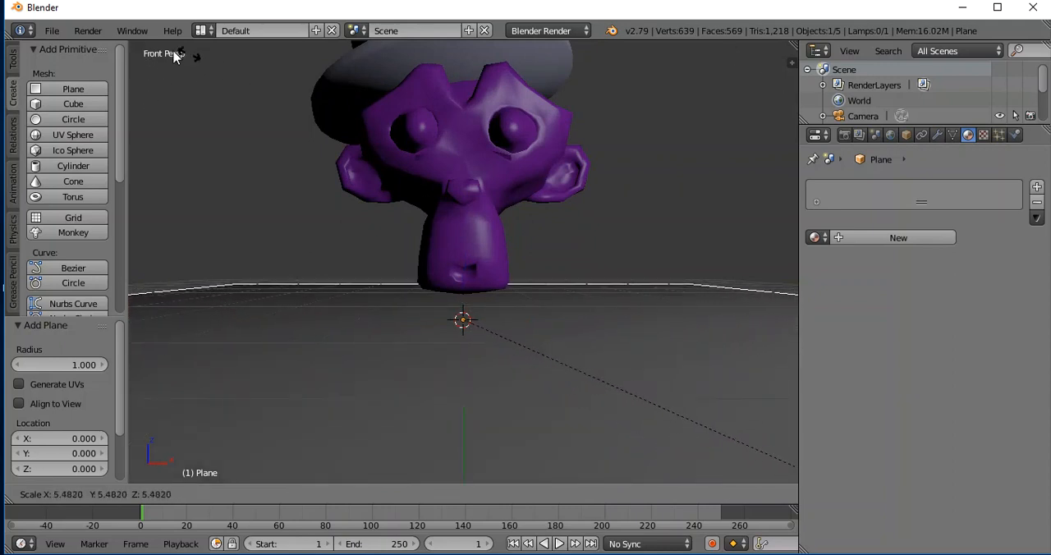
key("8")
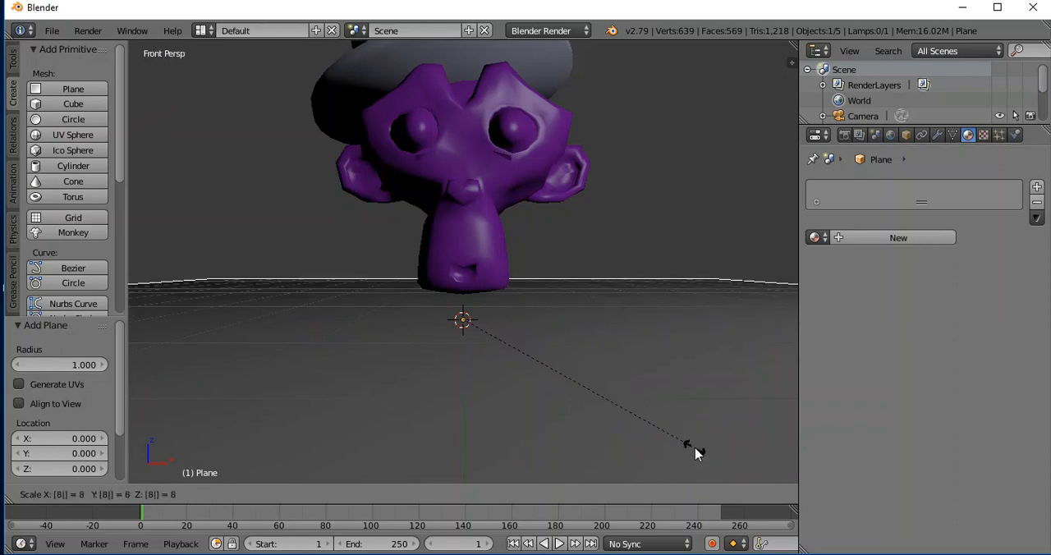
key("Return")
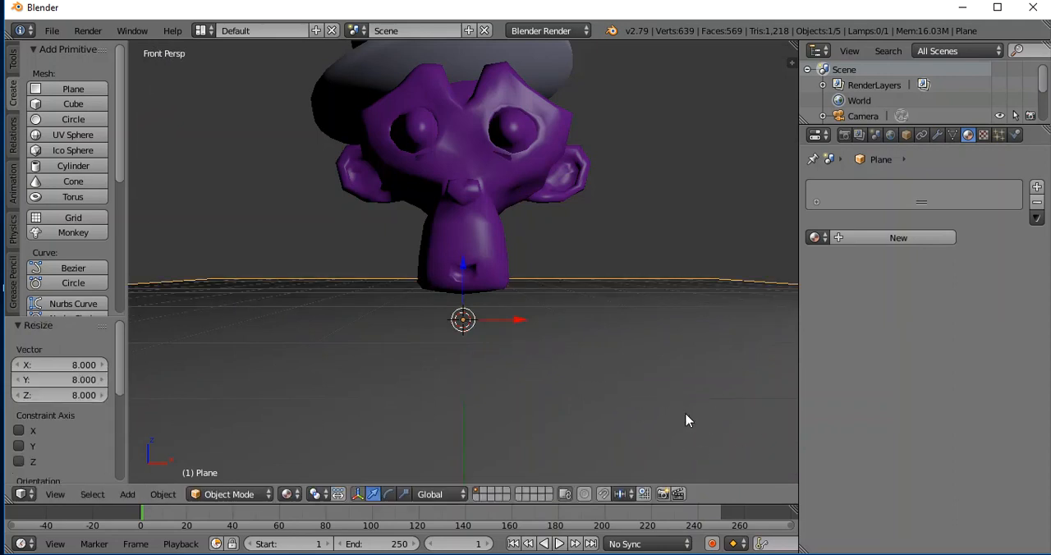
middle_click_drag(655, 335, 632, 364)
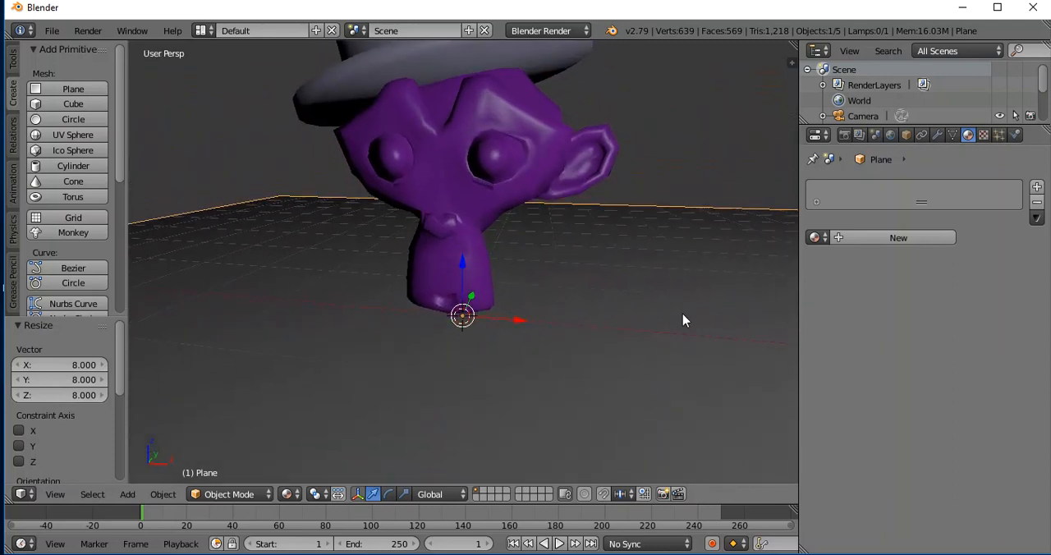
Give the floor plane a new material and darken its diffuse color to near black.
left_click(878, 236)
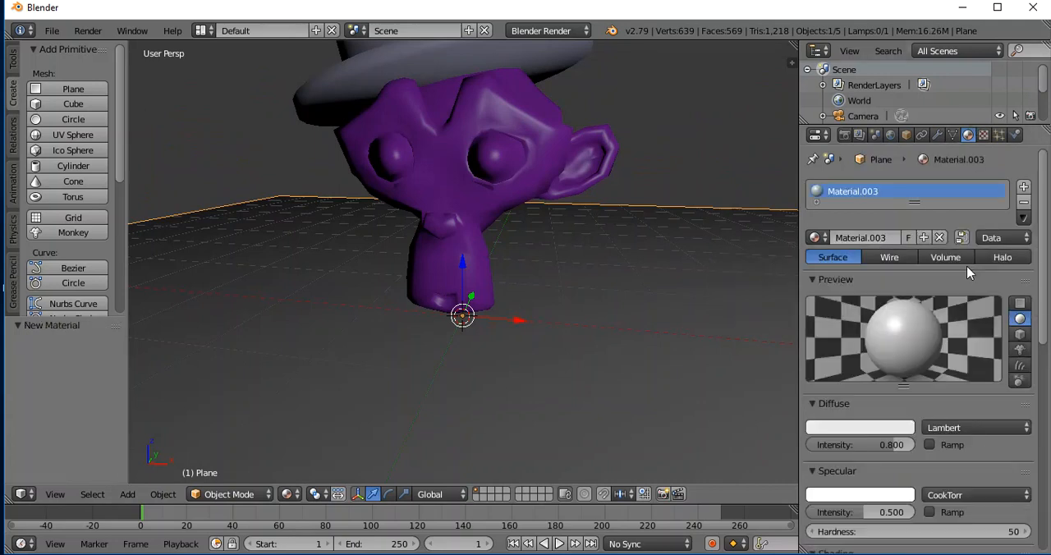
left_click(875, 428)
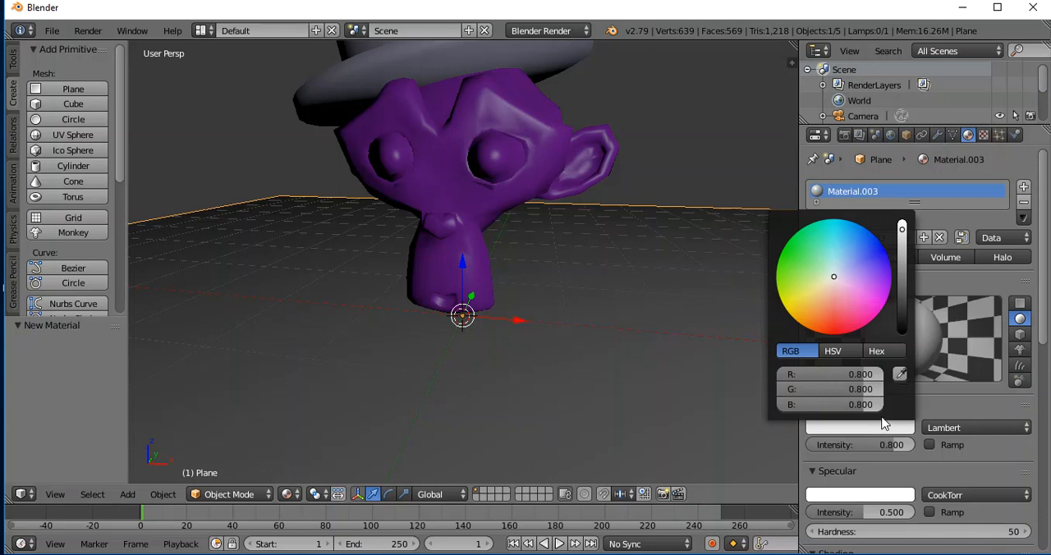
left_click_drag(902, 229, 902, 316)
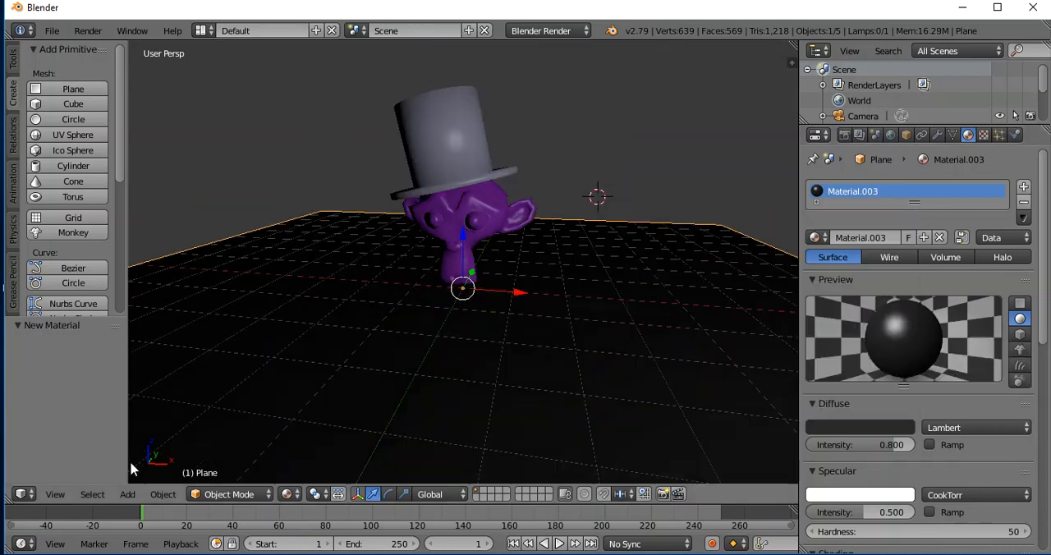
Preview the scene in Rendered viewport shading with Blender Render, and return the viewport to Material shading.
left_click(295, 494)
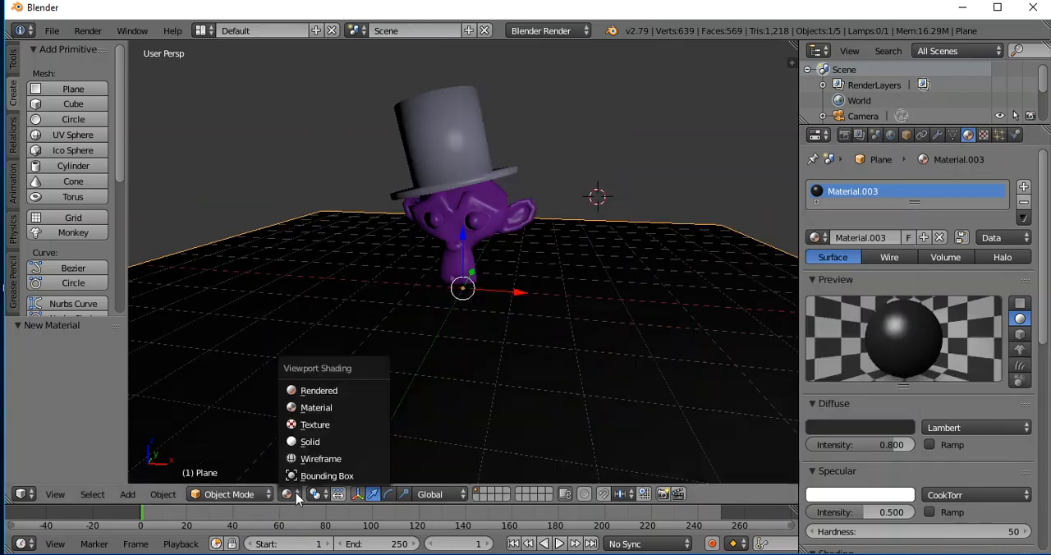
left_click(311, 391)
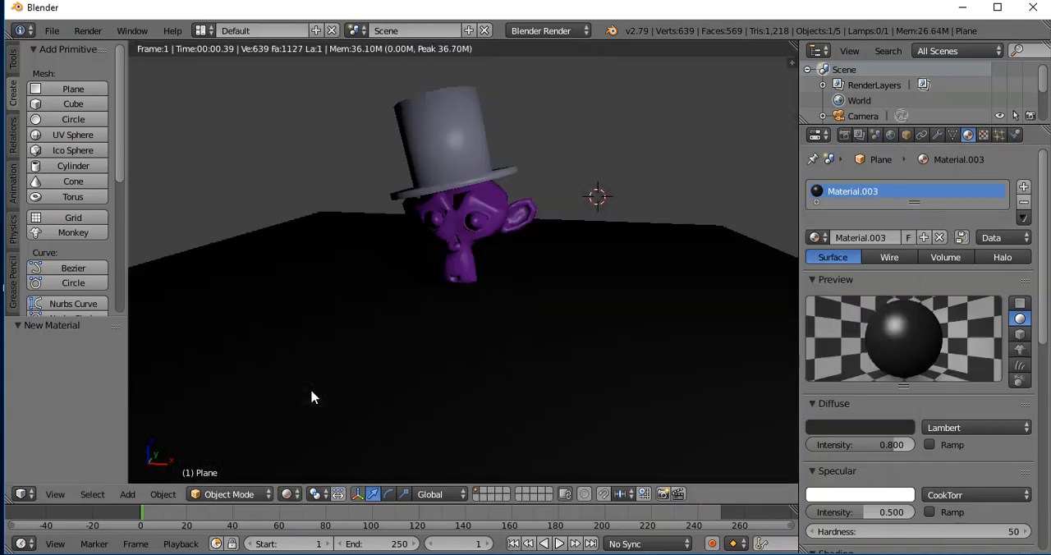
left_click(295, 496)
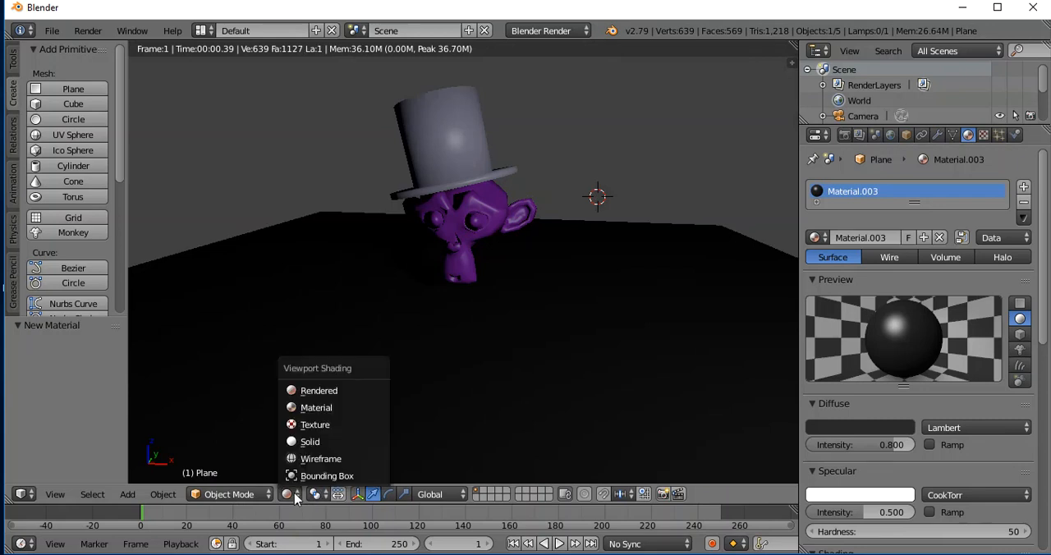
left_click(312, 410)
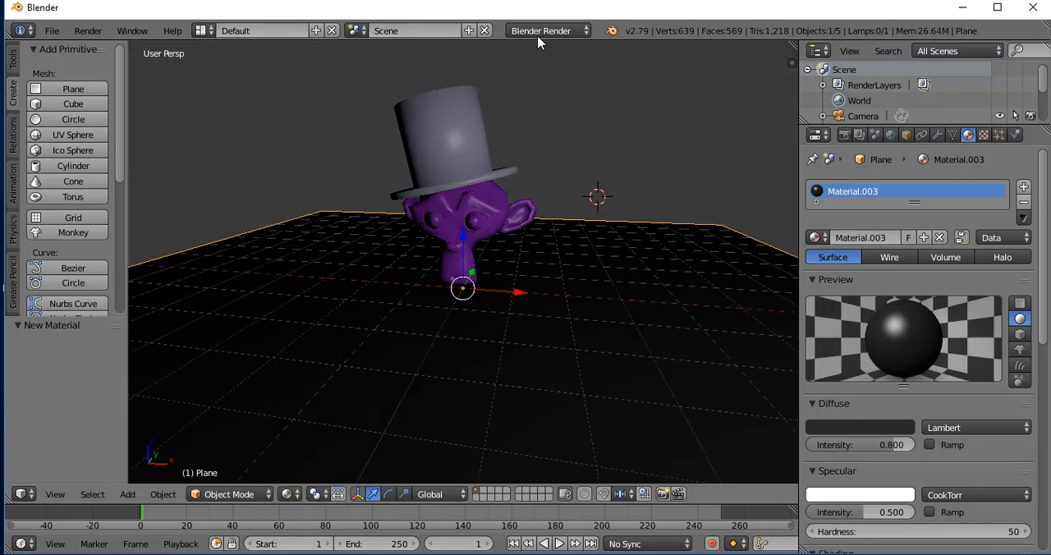
Switch the render engine to Cycles Render and inspect the monkey and hat up close in Rendered viewport shading.
left_click(579, 32)
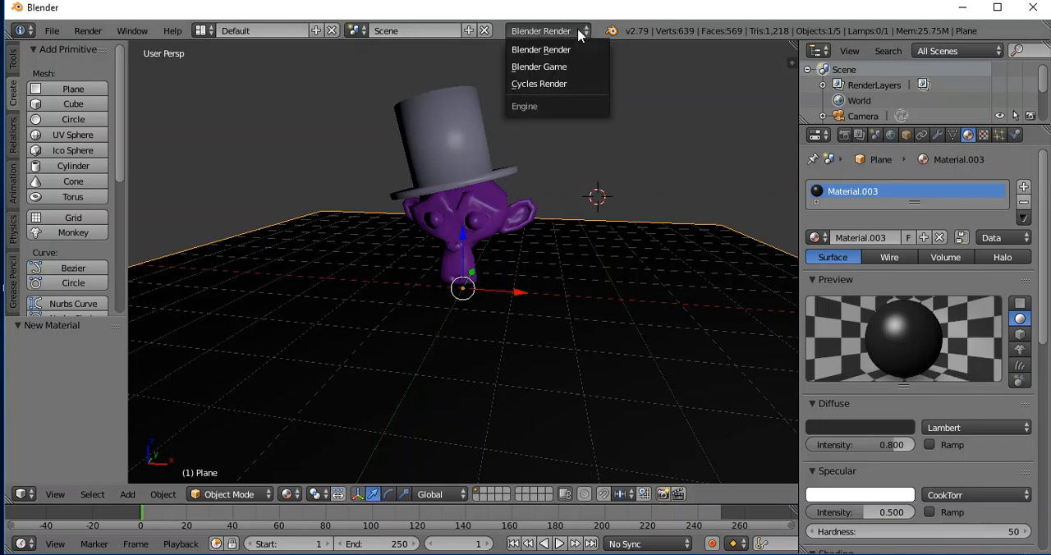
left_click(563, 85)
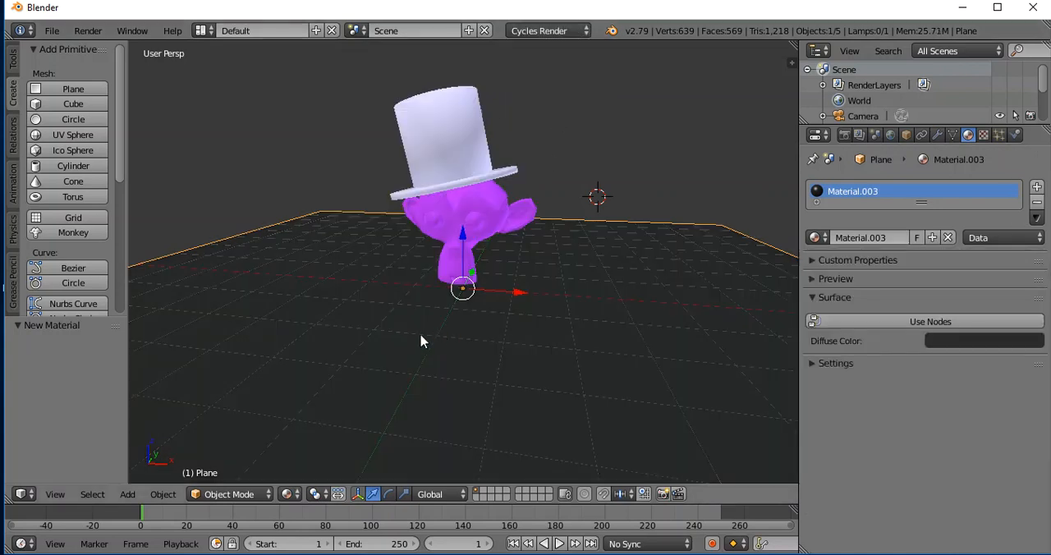
left_click(292, 495)
left_click(308, 393)
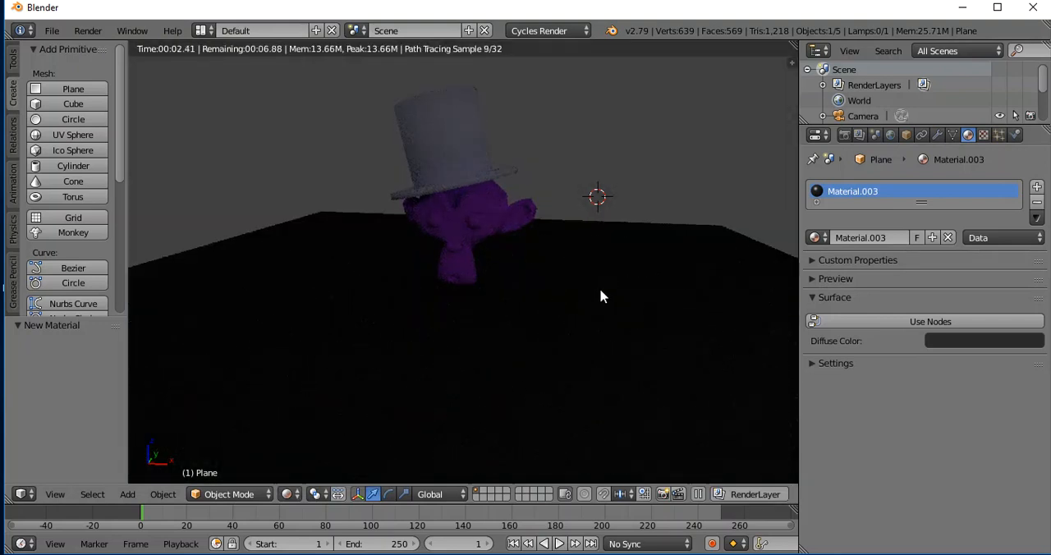
scroll(600, 287, "up", 3)
middle_click_drag(590, 275, 598, 250)
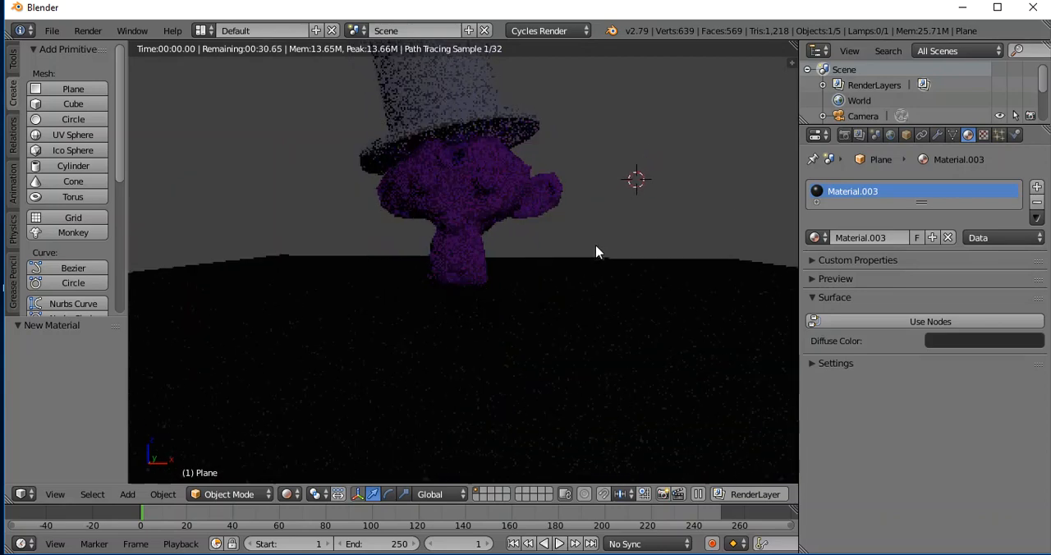
scroll(599, 251, "up", 4, "shift")
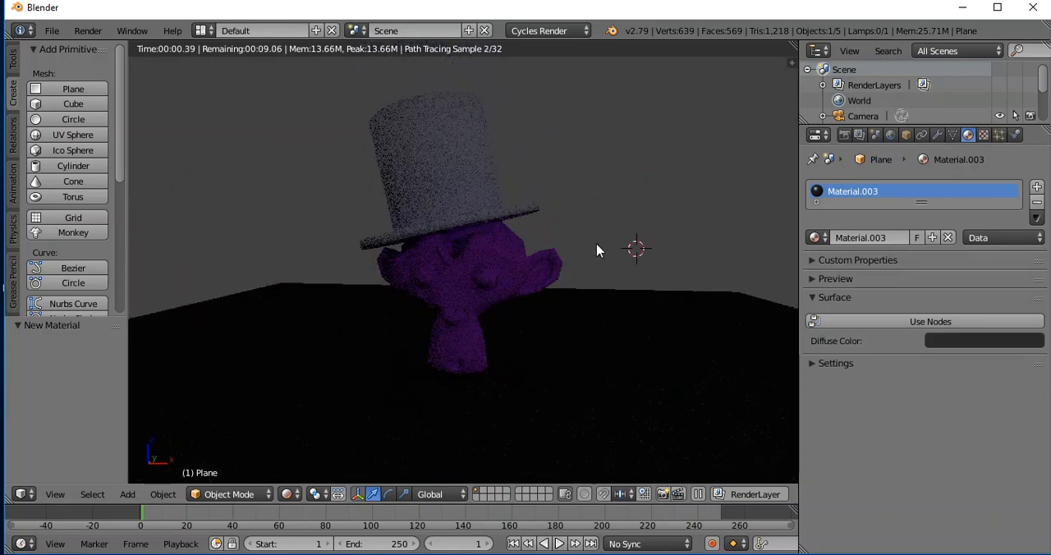
mouse_move(590, 301)
middle_mouse_down()
mouse_move(595, 315)
mouse_move(594, 276)
mouse_move(598, 286)
middle_mouse_up()
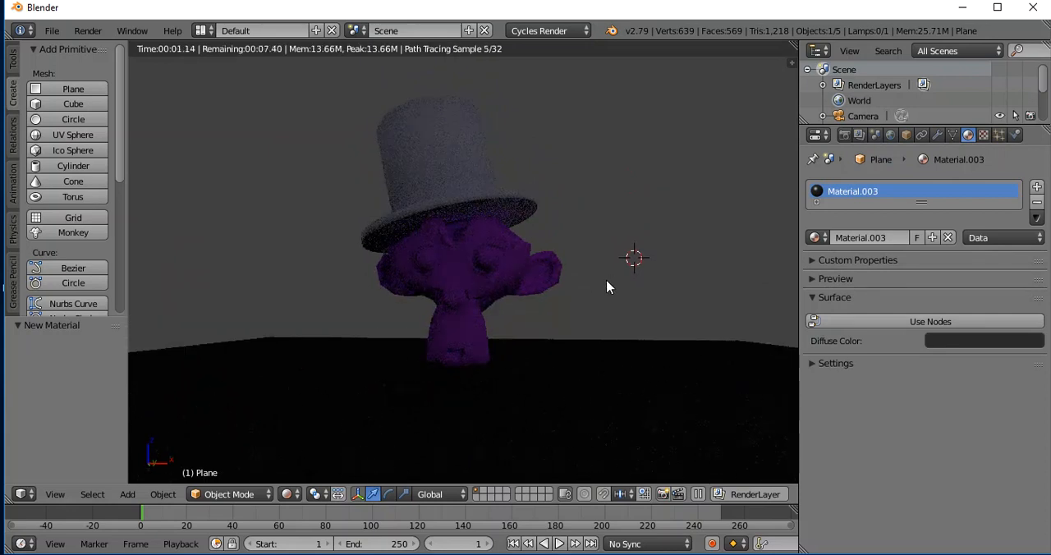